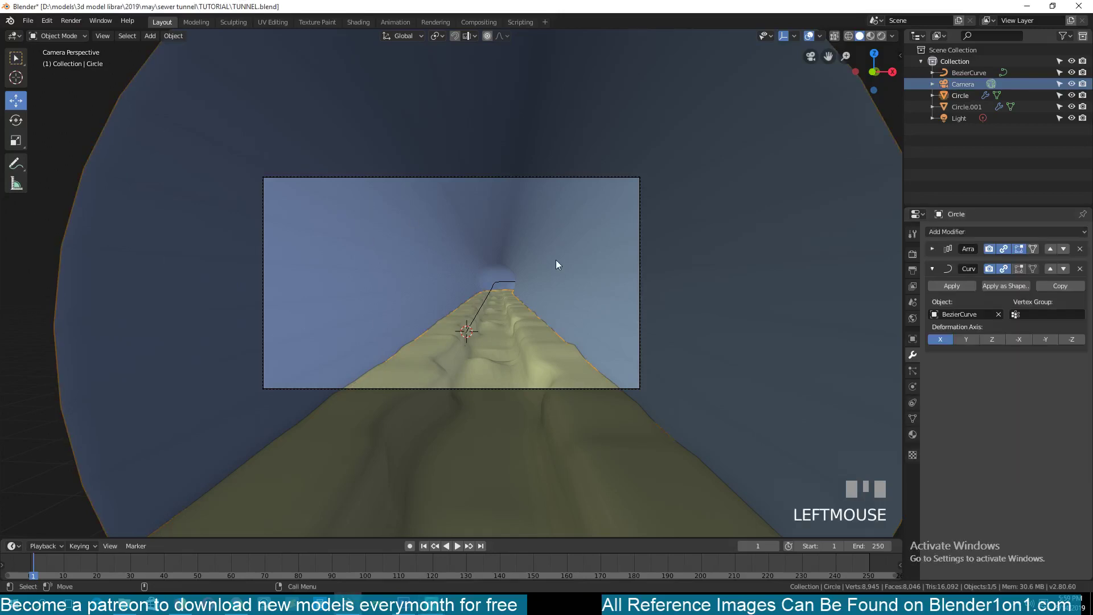
Launch a second Blender instance and open the recent file sewer tunnel.blend.
left_click(348, 604)
left_click(348, 603)
left_click(28, 21)
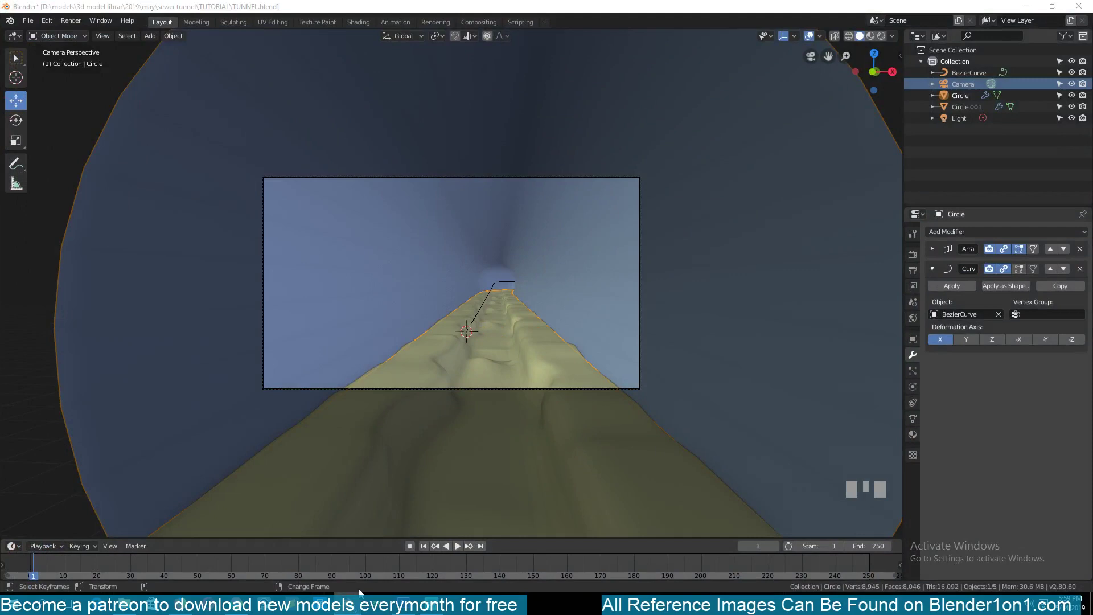
right_click(348, 603)
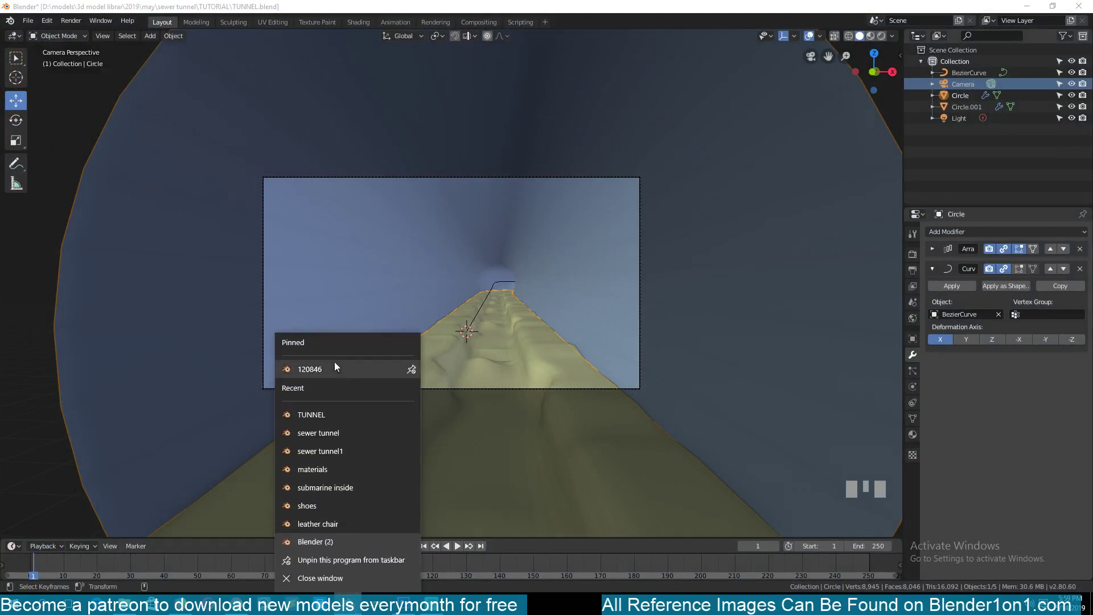
left_click(323, 542)
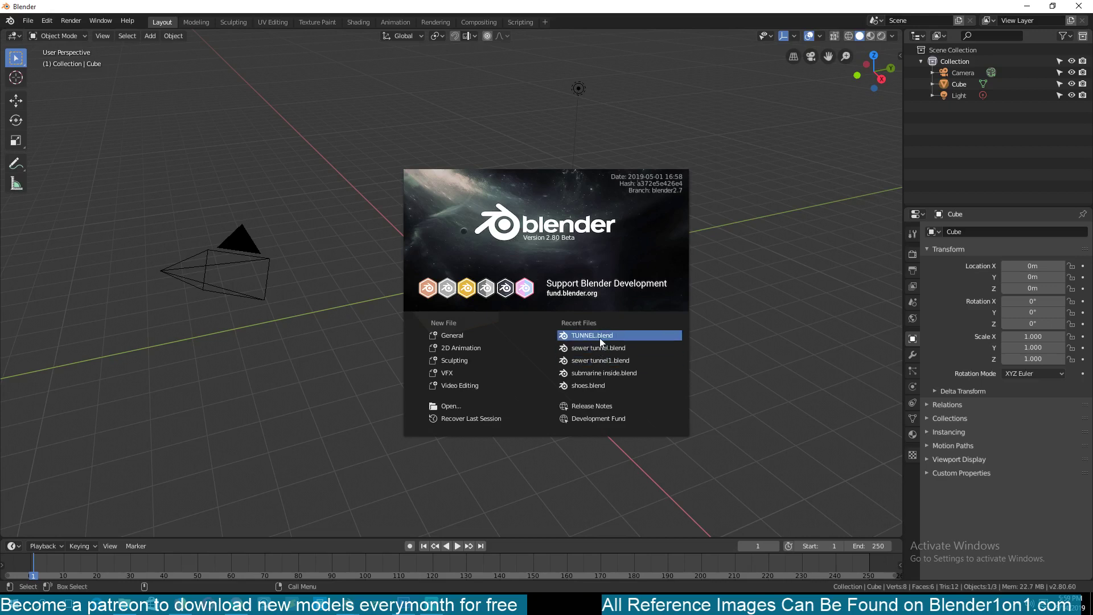
left_click(603, 353)
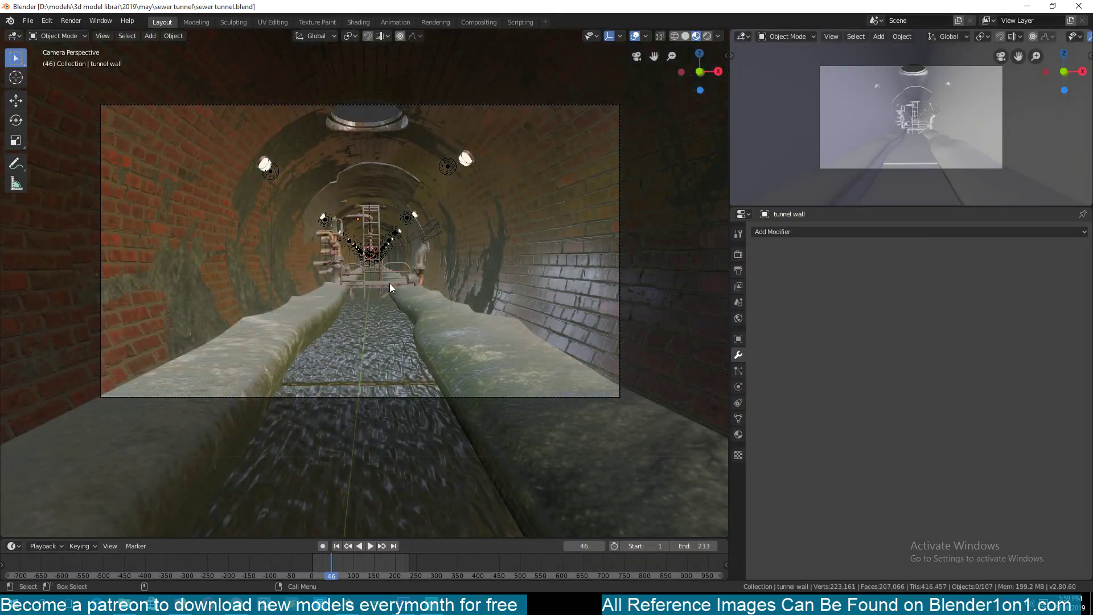
Examine the finished sewer tunnel from outside and select its first wall section.
scroll(389, 282, "down", 1)
mouse_move(390, 282)
middle_mouse_down()
mouse_move(374, 291)
mouse_move(464, 266)
mouse_move(376, 283)
middle_mouse_up()
scroll(362, 295, "down", 5)
scroll(464, 266, "up", 2)
scroll(416, 269, "up", 1)
scroll(415, 270, "down", 5)
left_click(132, 385)
middle_click_drag(132, 385, 389, 313, "shift")
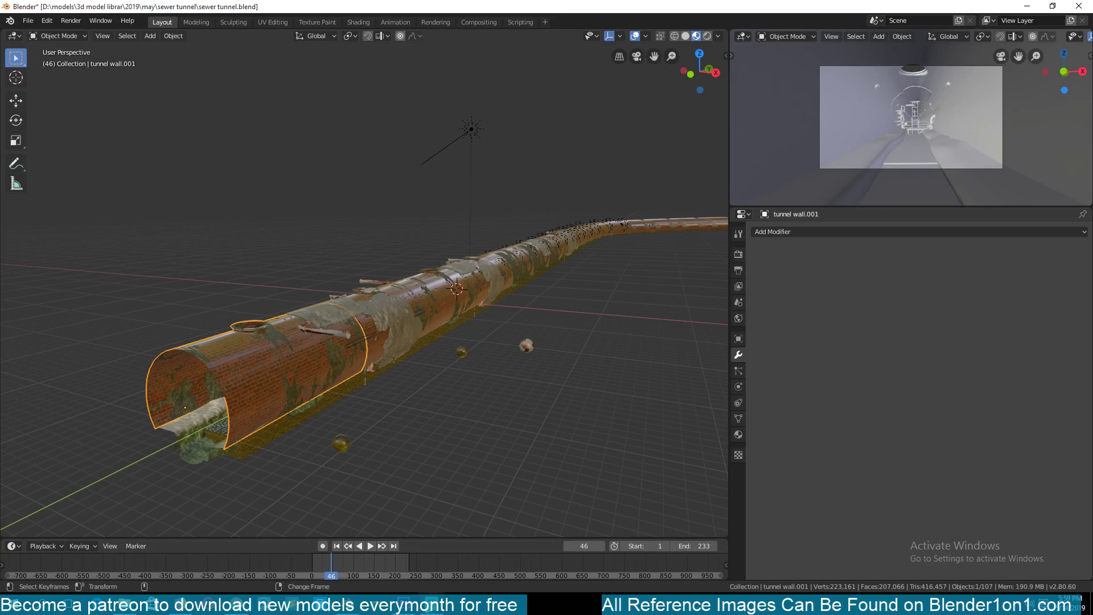
Return to the TUNNEL.blend window and duplicate the tunnel wall, placing the copy about 15.9 m away along X.
mouse_move(348, 603)
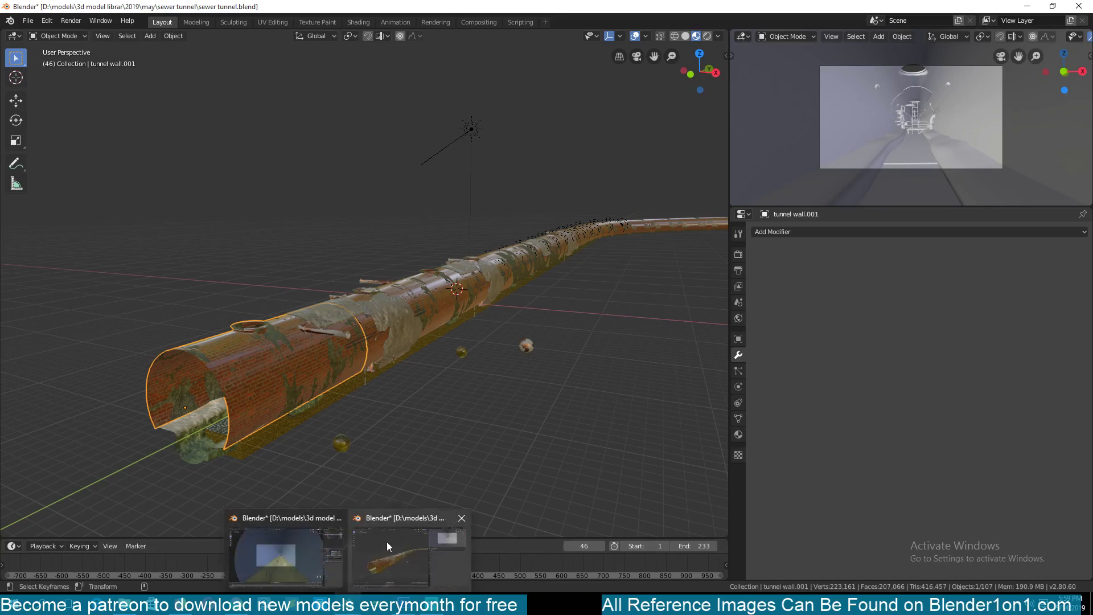
left_click(387, 543)
left_click(306, 551)
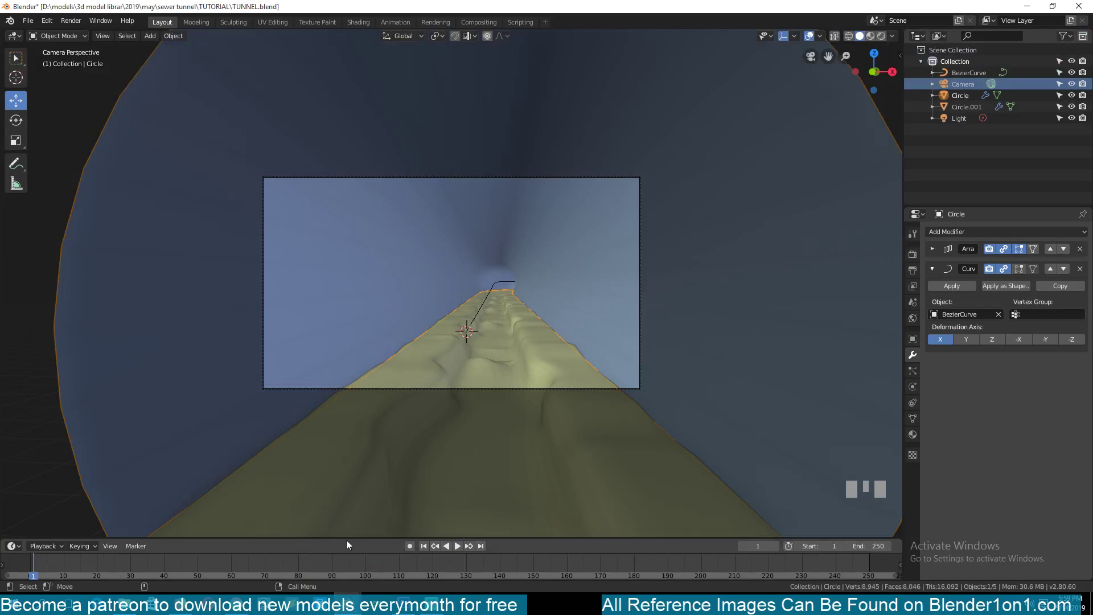
scroll(501, 331, "down", 5)
left_click(593, 282)
scroll(586, 293, "down", 2)
key("KP_7")
scroll(496, 320, "down", 4)
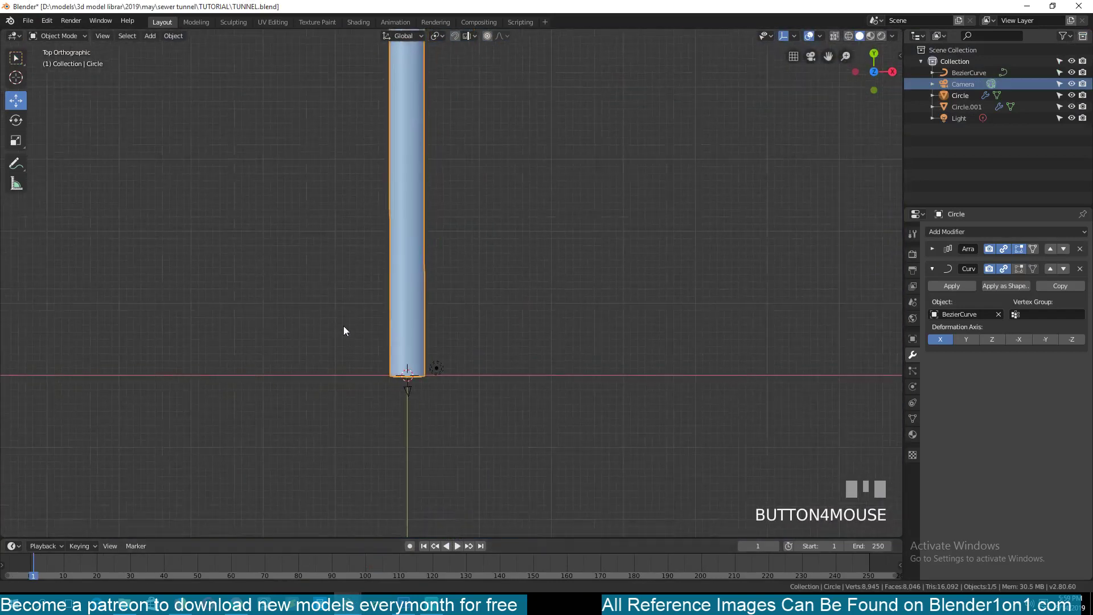
middle_click_drag(344, 330, 300, 345, "shift")
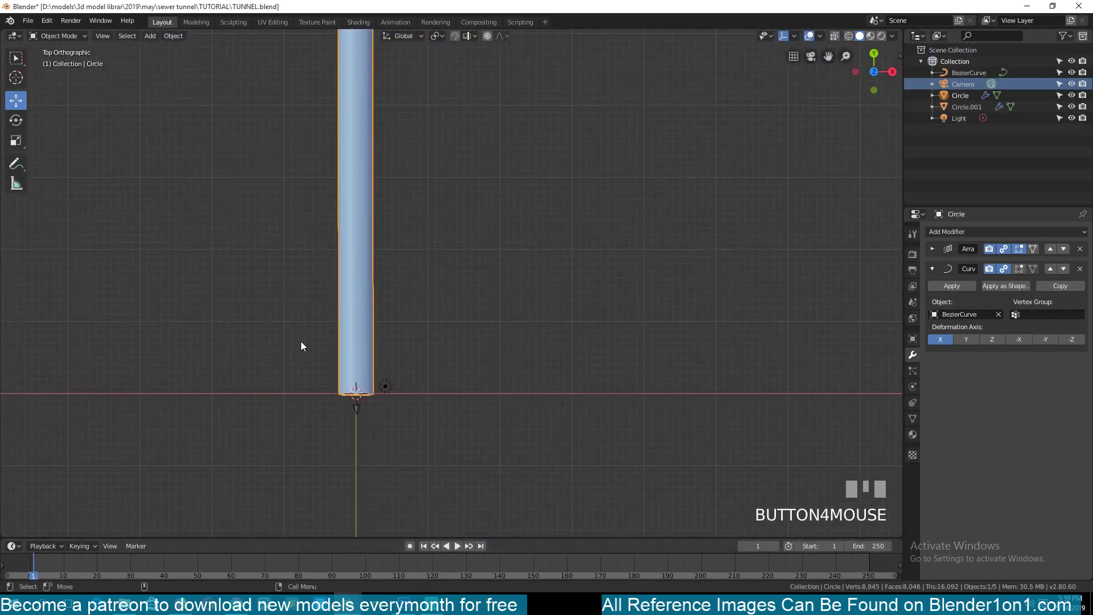
key("shift+d")
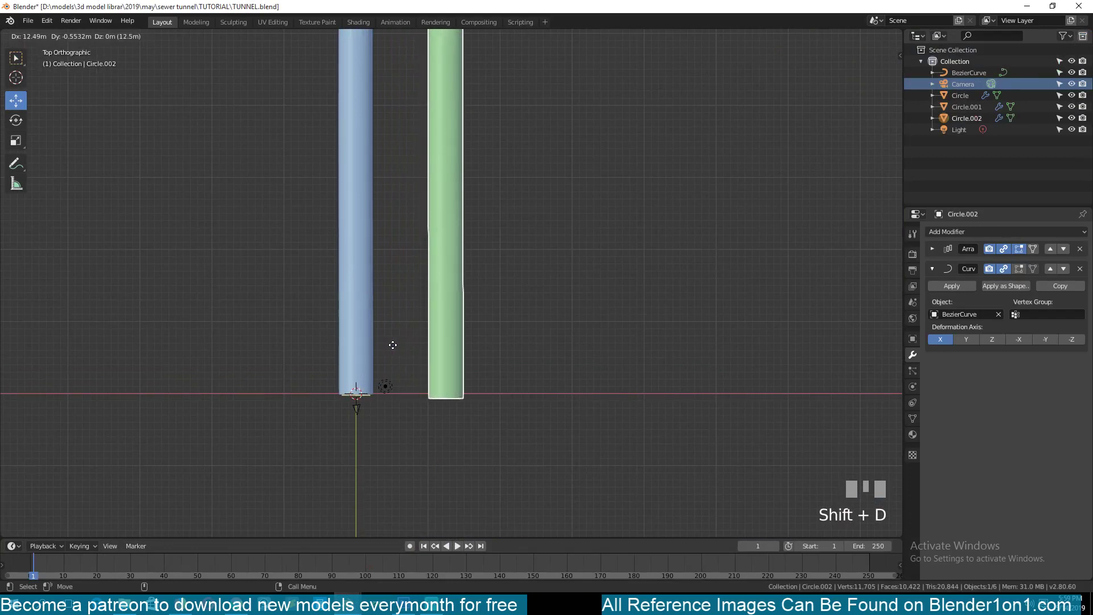
left_click(443, 360)
Remove the Array and Curve modifiers from the duplicate and move the remaining section about 128 m along Y.
key("grave")
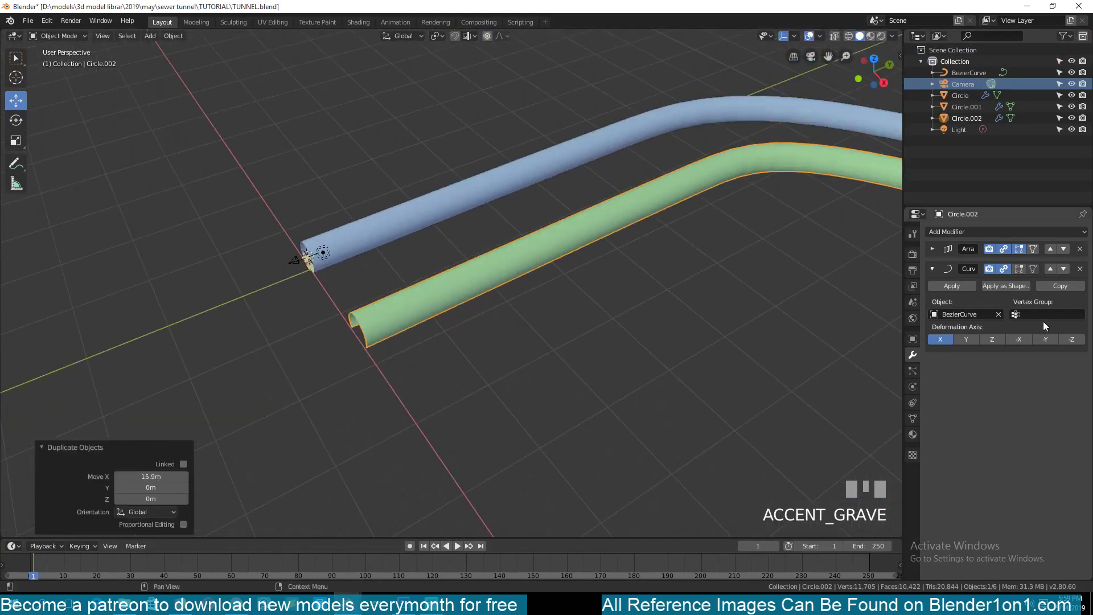
left_click(1081, 250)
left_click(1080, 249)
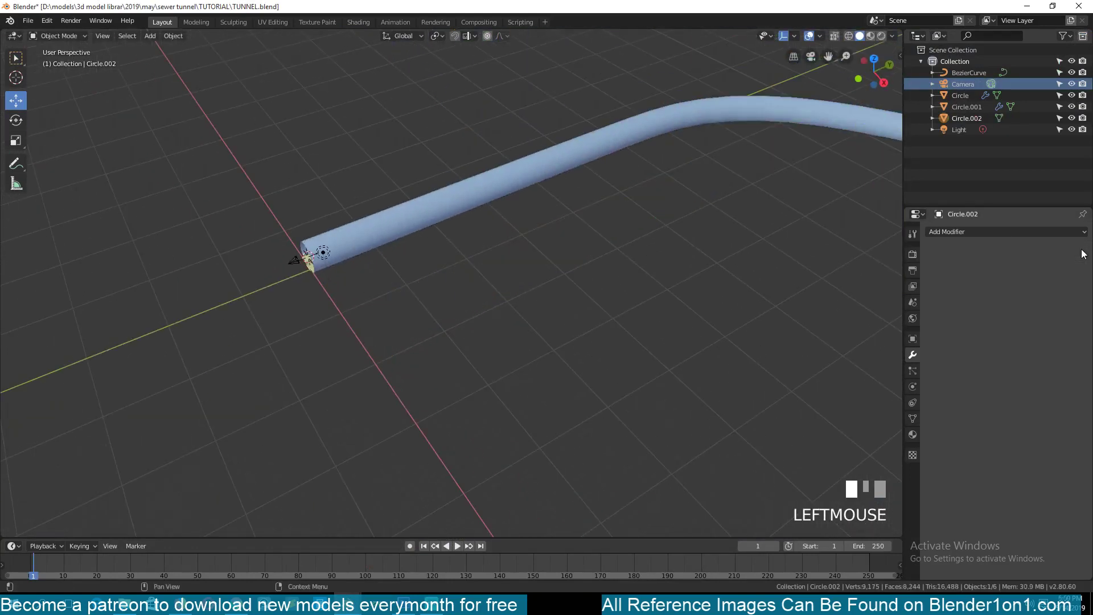
scroll(530, 319, "down", 5)
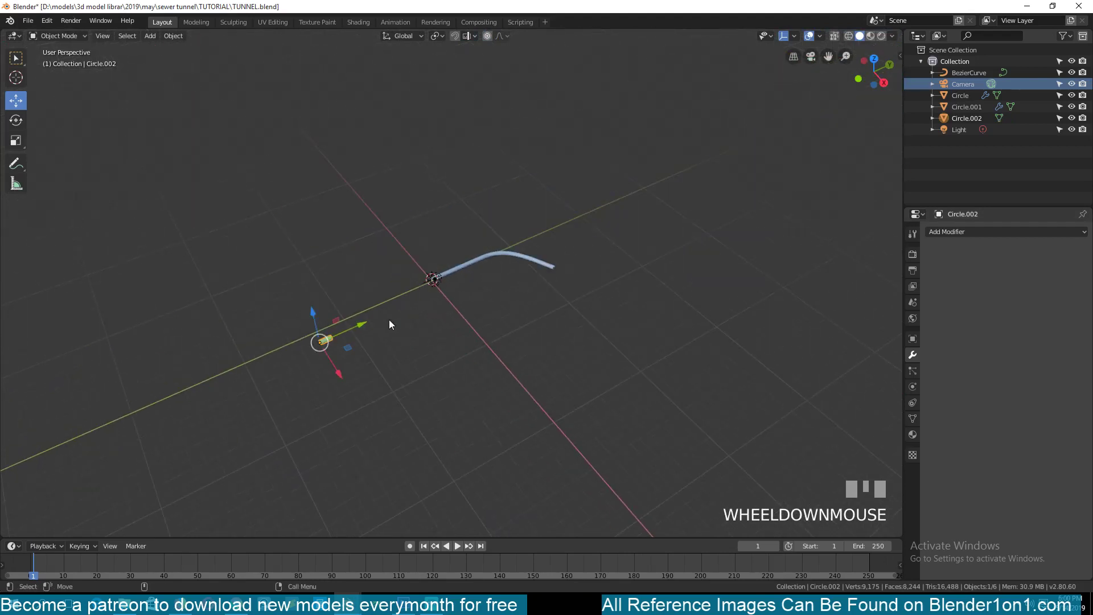
left_click_drag(361, 335, 488, 303)
key("KP_Decimal")
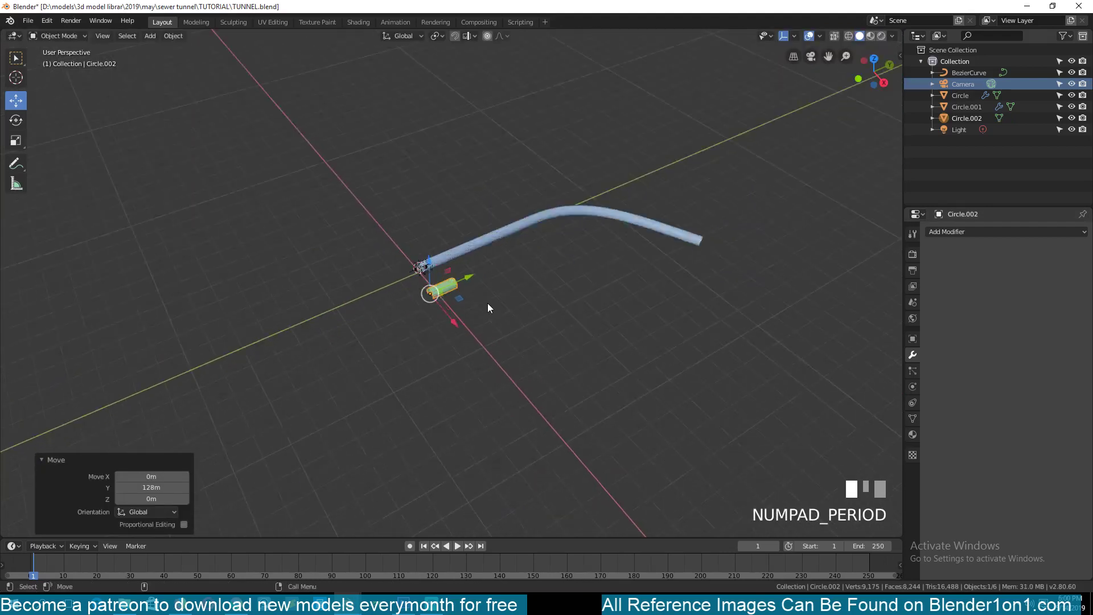
key("grave")
middle_click_drag(514, 286, 546, 267)
scroll(546, 268, "down", 3)
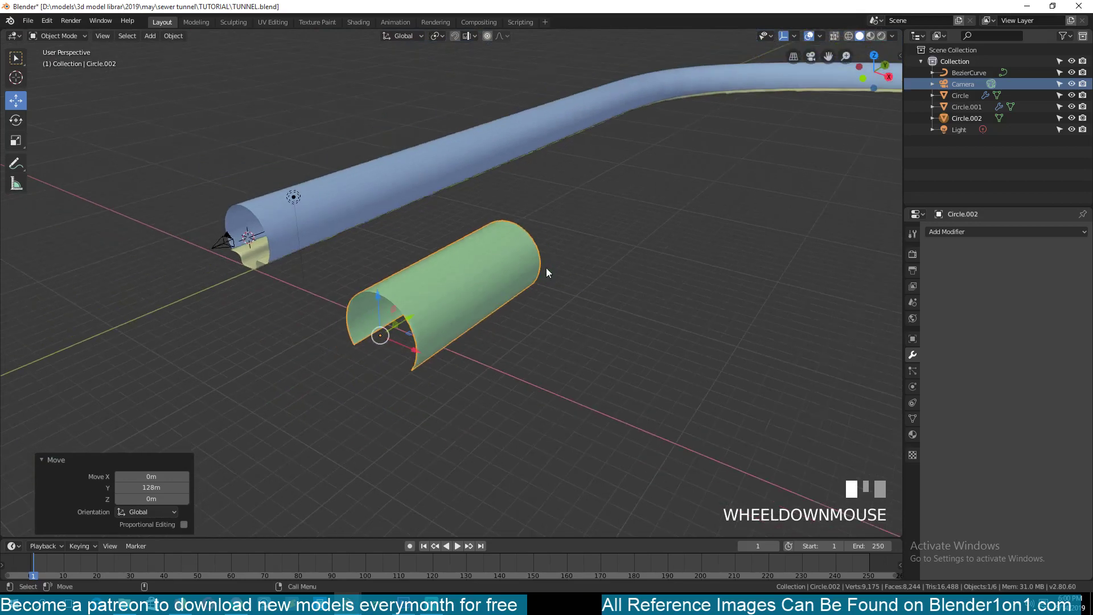
Add a mesh circle and move it about 24 m along X and 1.82 m along Y, beside the single tunnel section.
key("KP_7")
left_click(601, 245)
key("shift+a")
mouse_move(585, 237)
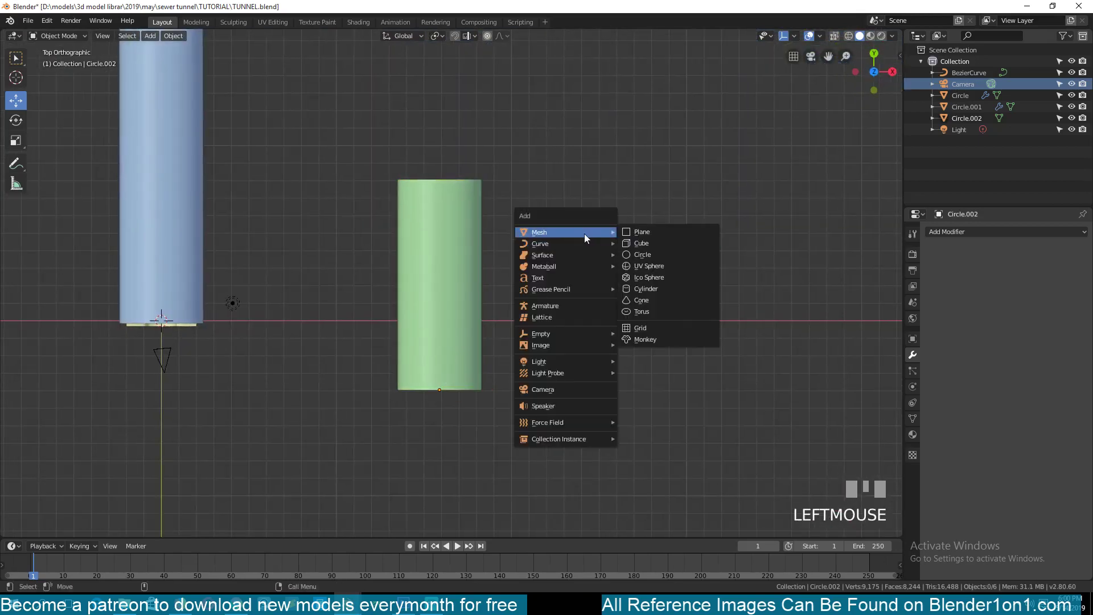
left_click(659, 254)
key("g")
left_click(672, 319)
key("grave")
middle_click_drag(671, 319, 457, 360)
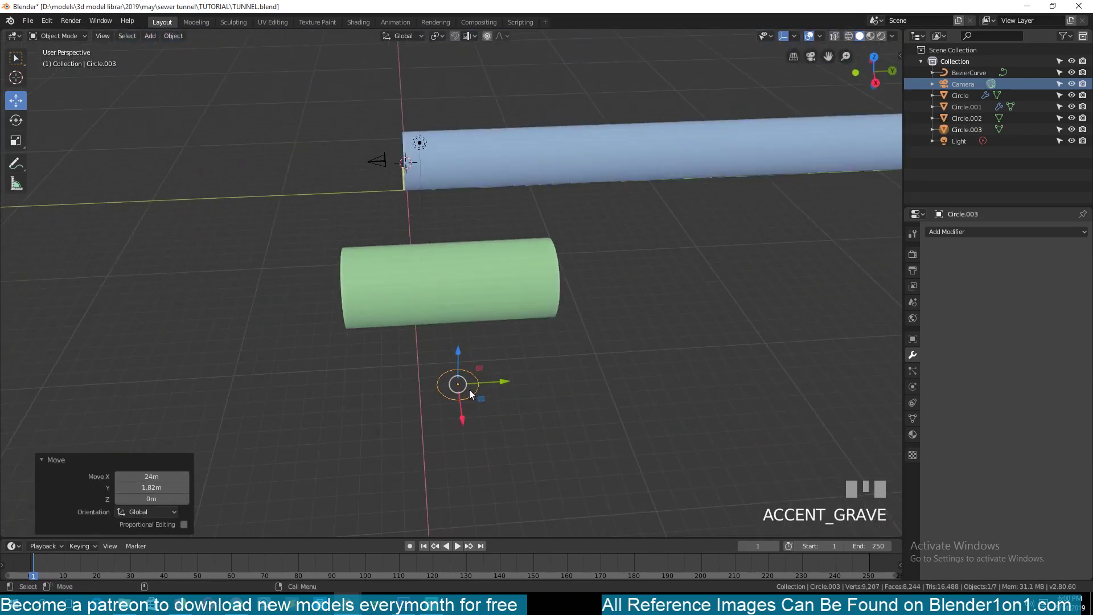
Fill the circle with a face and extrude it upward about 2 m into a cylinder.
key("Tab")
middle_click_drag(434, 434, 631, 313, "shift")
scroll(488, 376, "up", 3)
left_click(632, 313)
key("ctrl+z")
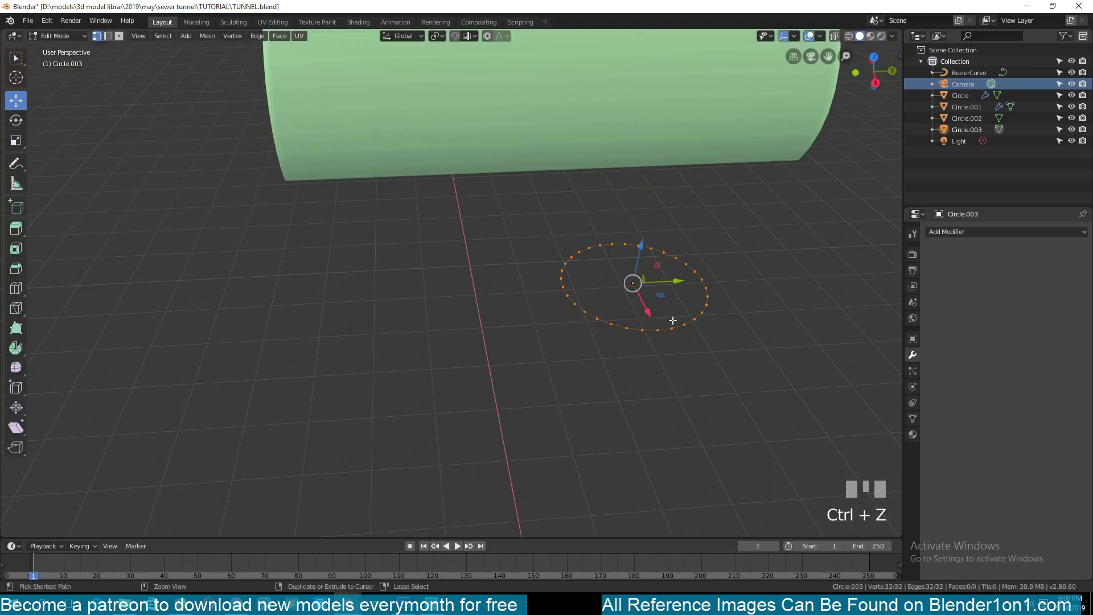
key("f")
key("e")
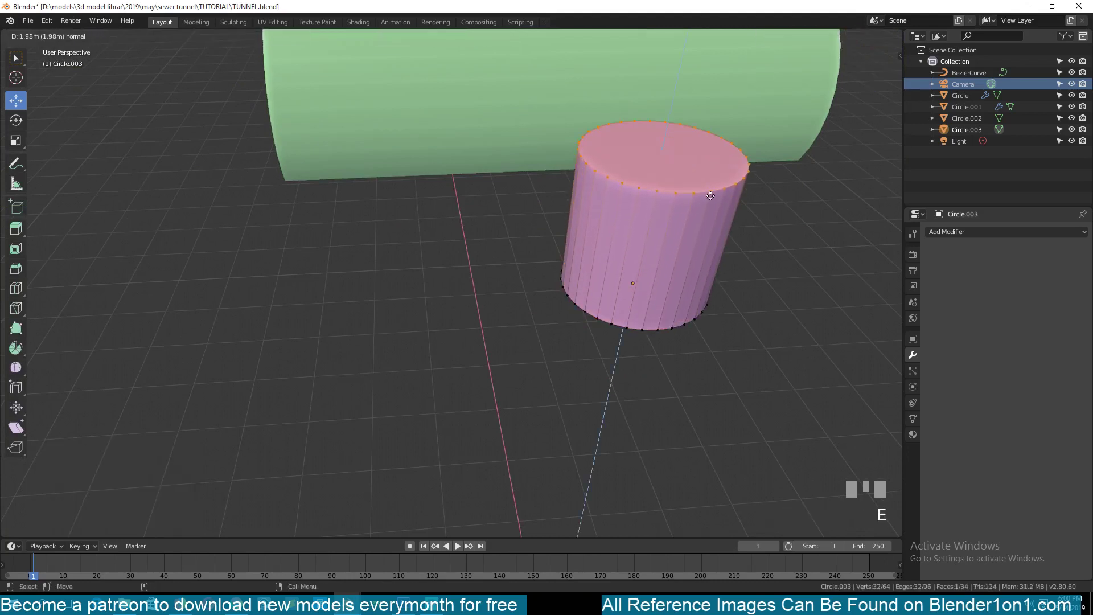
left_click(678, 222)
key("Tab")
scroll(655, 277, "down", 4)
middle_click_drag(655, 276, 632, 302)
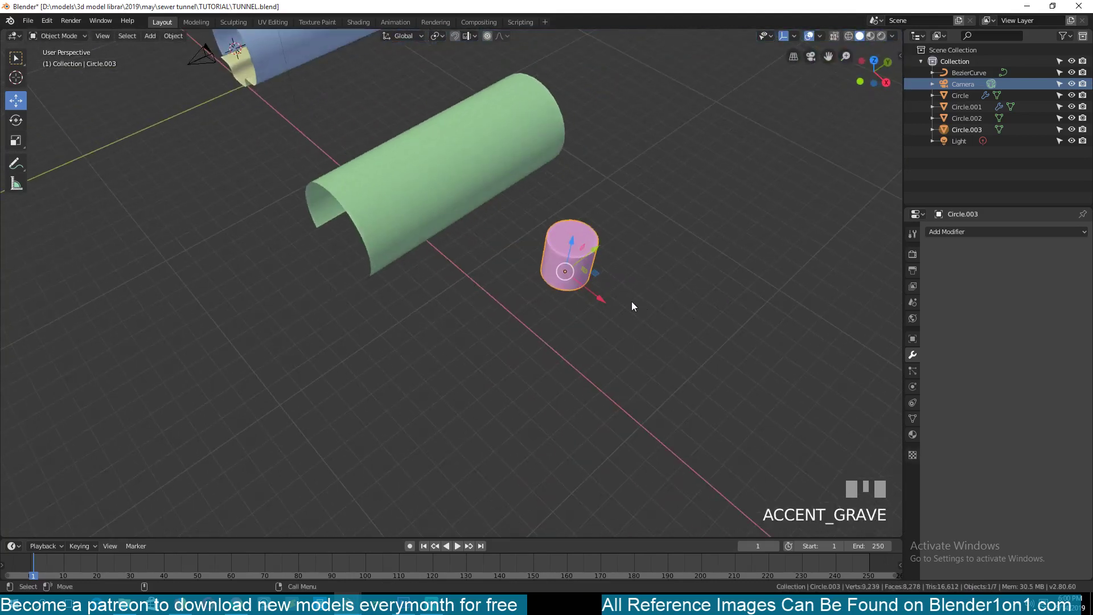
Snap the 3D cursor to the single tunnel section's origin and snap the cylinder to the cursor.
left_click(437, 217)
key("shift+s")
left_click(458, 367)
left_click(570, 263)
key("shift+s")
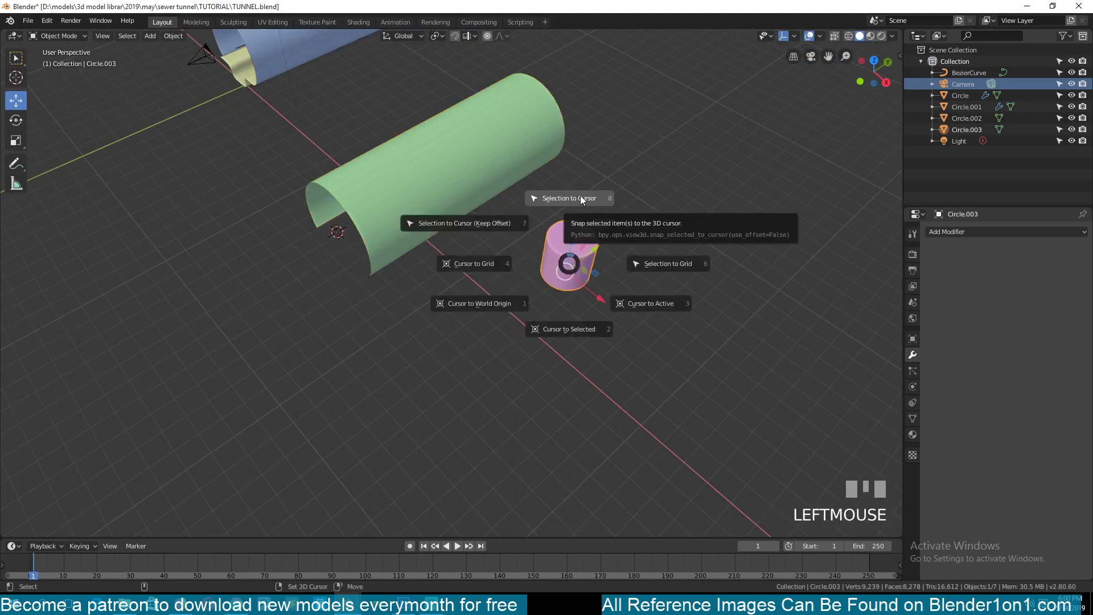
left_click(579, 196)
Position the cylinder through the tunnel section's roof, moving it about 6.25 m along Y.
left_click_drag(330, 201, 464, 148)
middle_click_drag(482, 146, 465, 305)
scroll(466, 305, "up", 4)
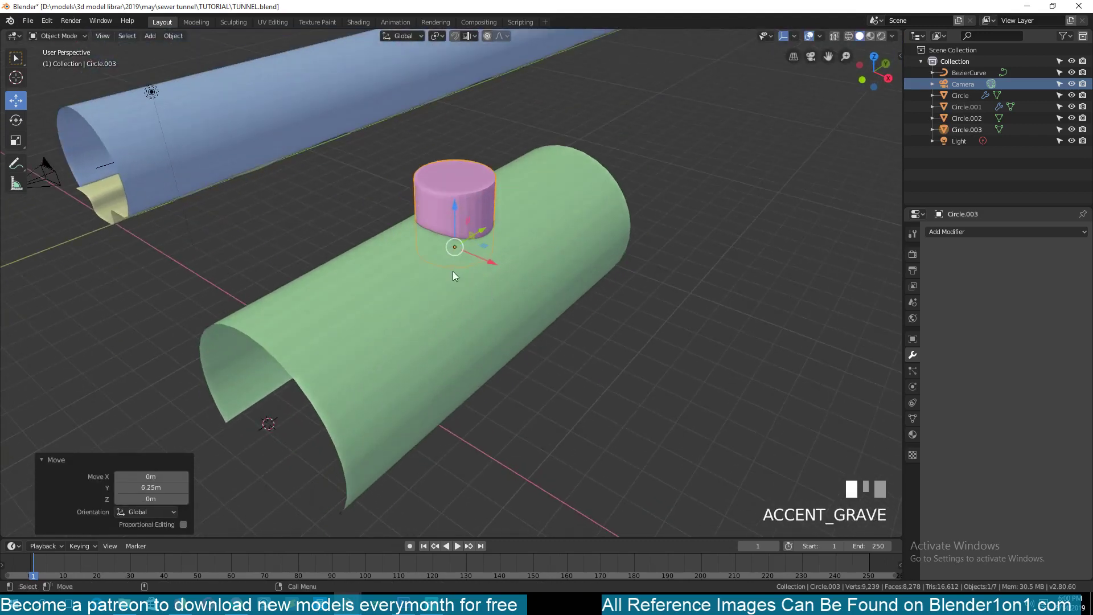
left_click_drag(423, 276, 411, 248)
key("ctrl+z")
Add a Boolean modifier with the Difference operation to the tunnel section, using the cylinder as the cutting object.
left_click(470, 273)
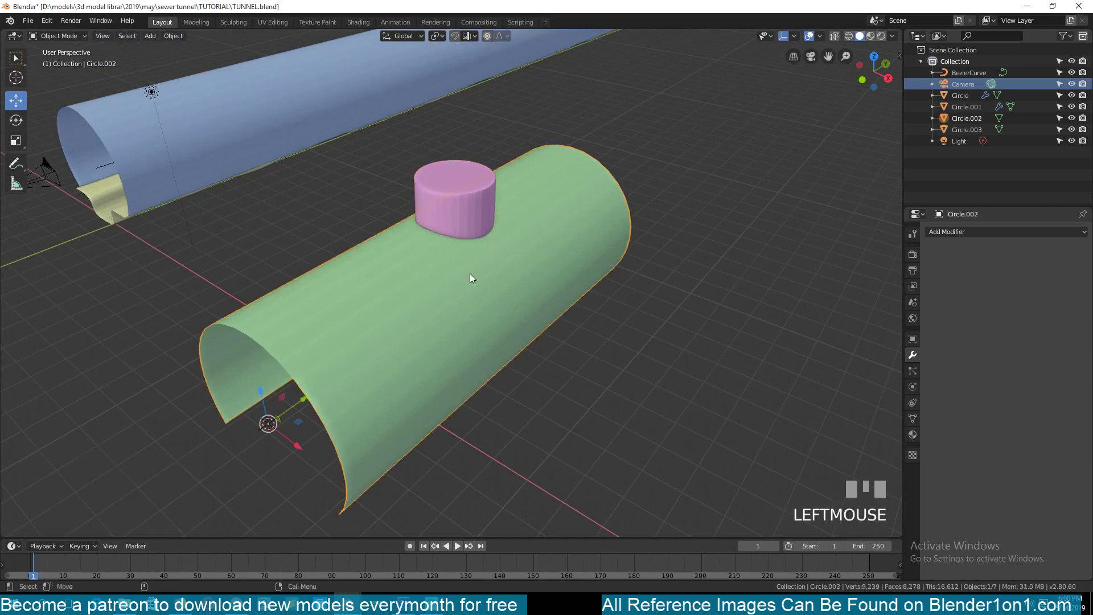
left_click(951, 231)
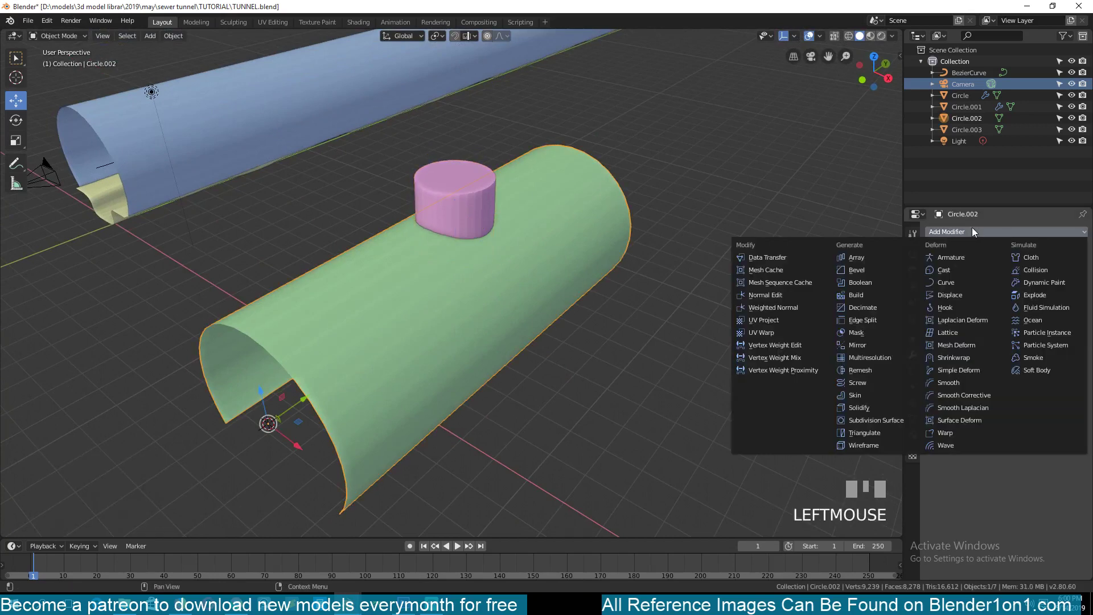
left_click(866, 284)
left_click(1080, 294)
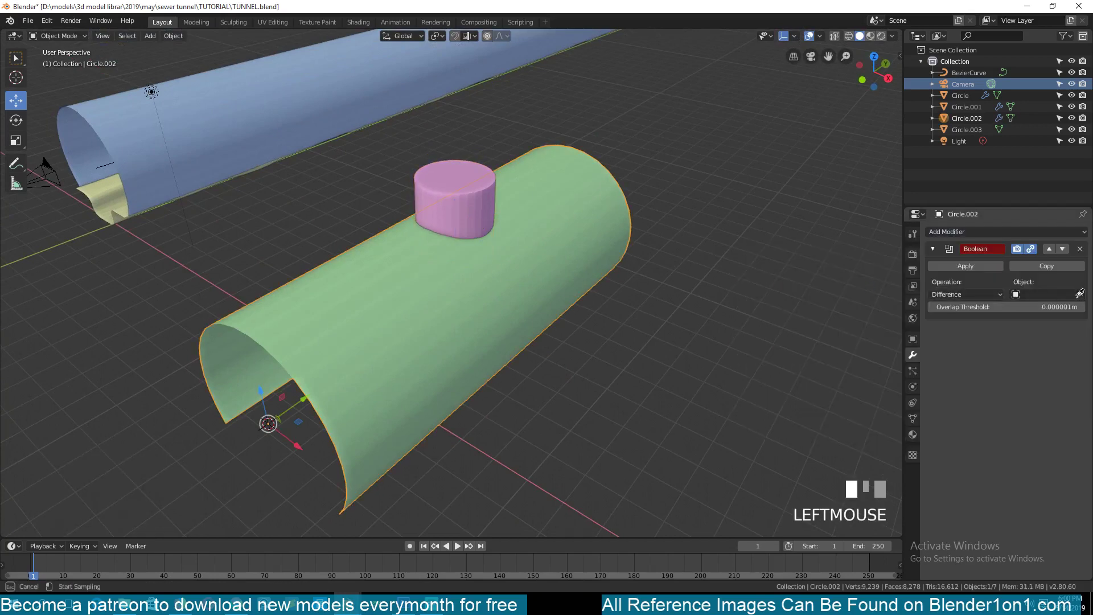
left_click(434, 183)
Hide the cutting cylinder and apply the Boolean modifier on the tunnel section.
left_click(456, 197)
key("h")
left_click(462, 238)
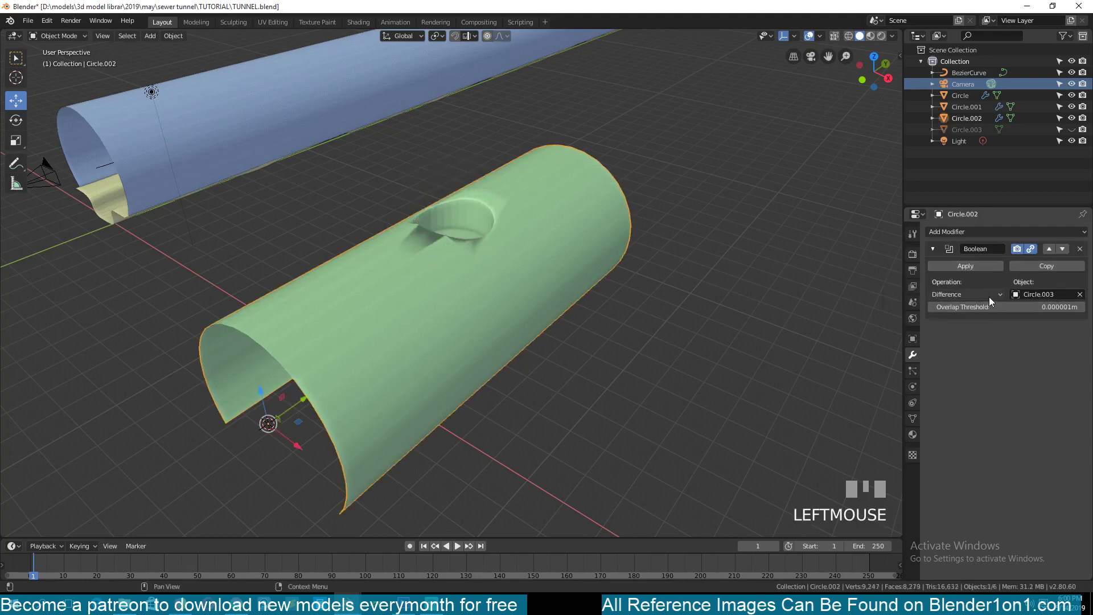
left_click(966, 266)
Delete the leftover cylinder geometry inside the tunnel section so that only the open roof hole remains.
key("grave")
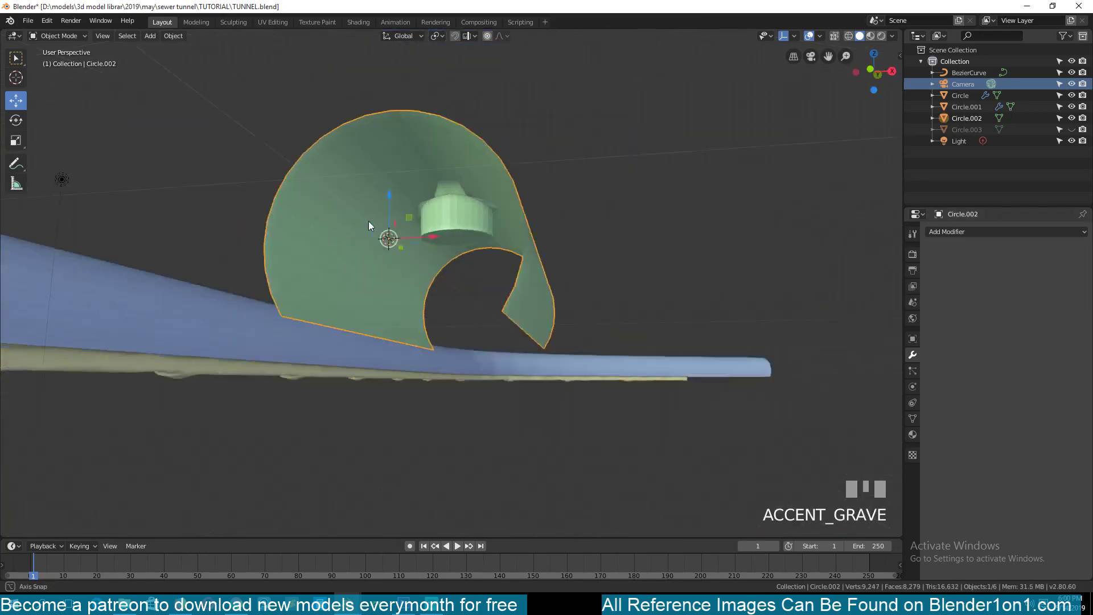
middle_click_drag(377, 216, 448, 228)
left_click(449, 228)
key("Tab")
key("3")
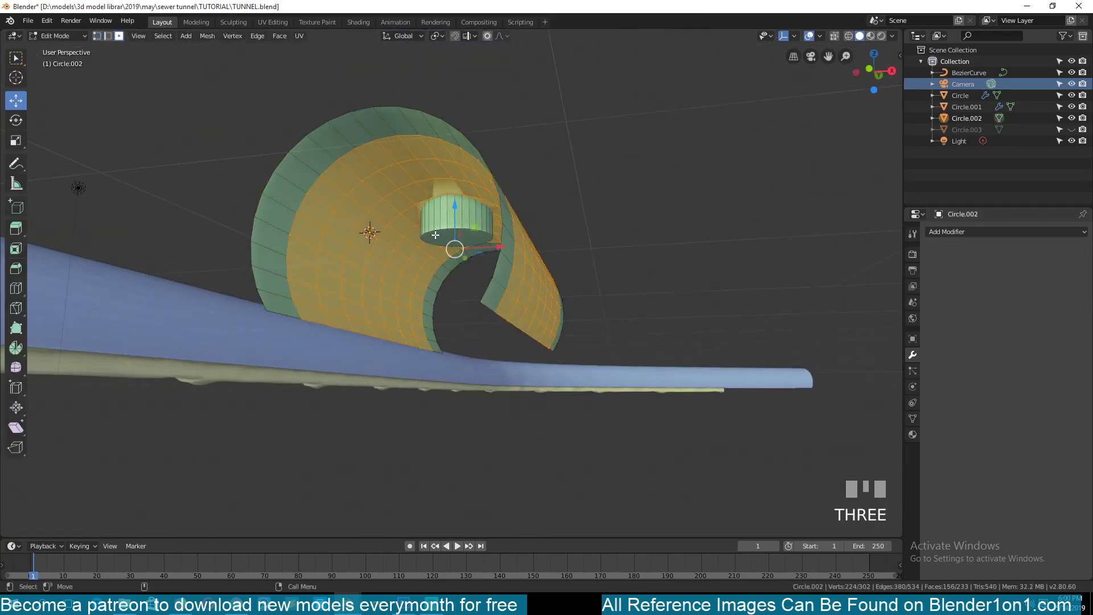
left_click(439, 234)
key("x")
left_click(436, 211)
key("Tab")
middle_click_drag(440, 228, 446, 430)
scroll(449, 331, "up", 3)
scroll(449, 332, "up", 2)
scroll(446, 417, "down", 4)
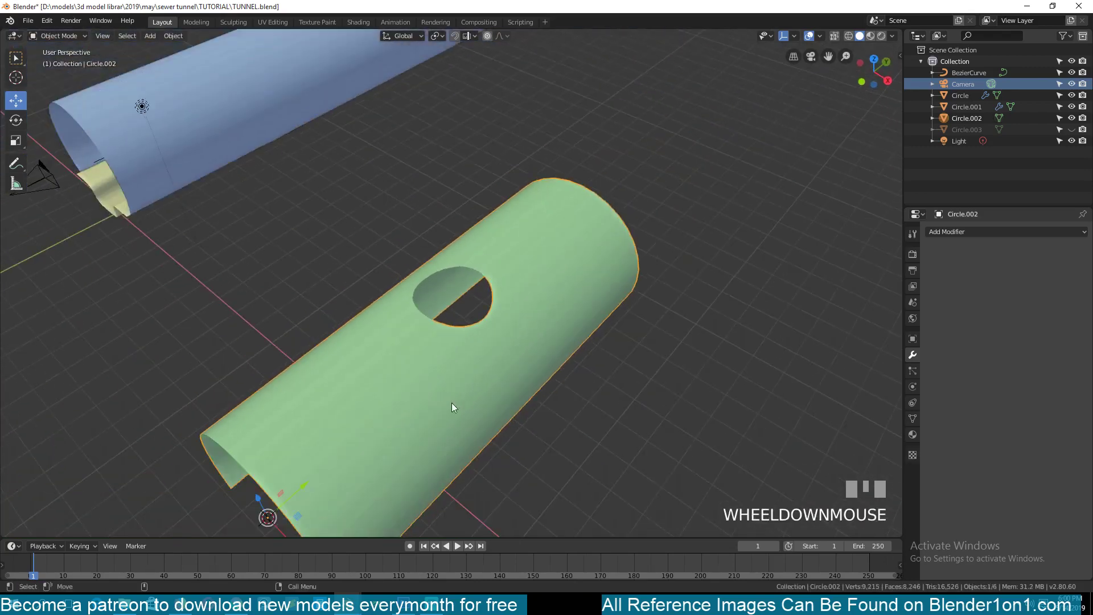
Select the edge segments around the rim of the roof hole in vertex mode.
key("Tab")
middle_click_drag(501, 366, 466, 348)
key("Tab")
left_click(494, 347)
key("Tab")
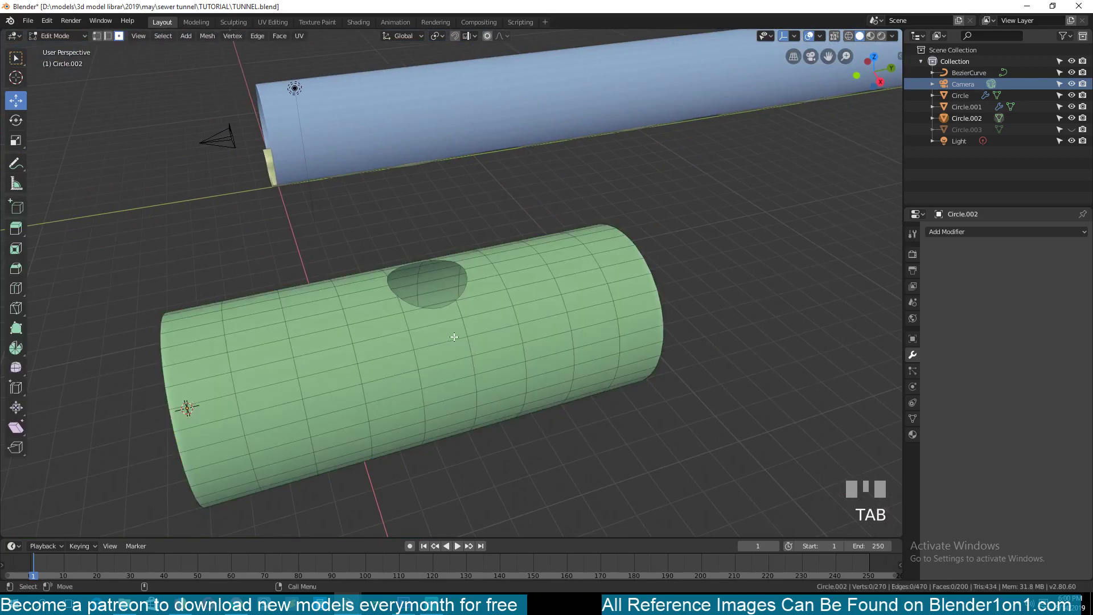
scroll(441, 341, "up", 4)
key("1")
left_click(480, 278, "alt")
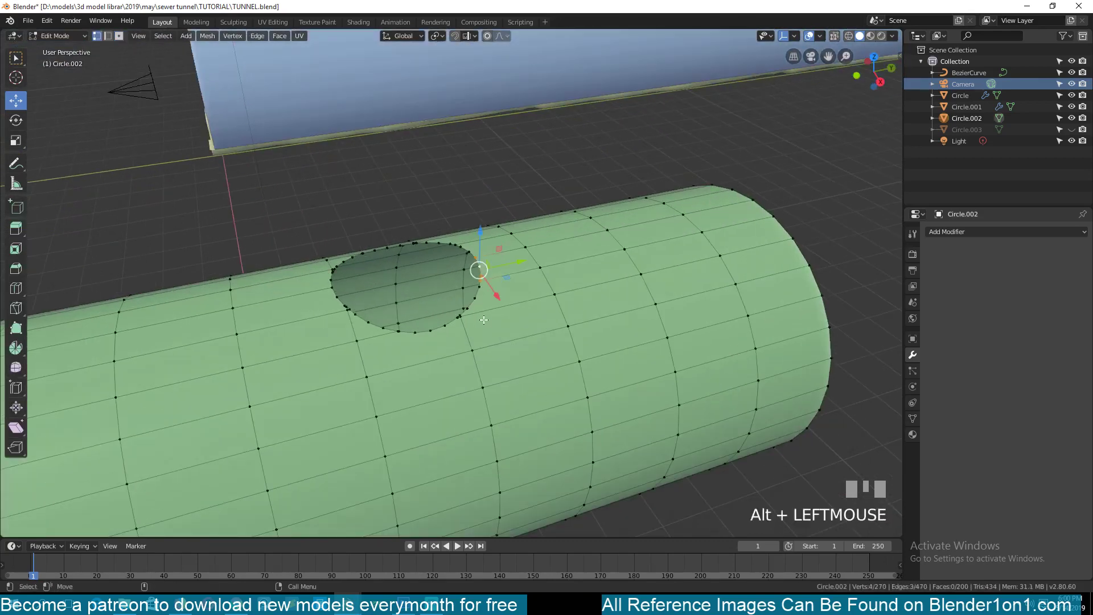
key("grave")
left_click(565, 332, "alt+shift")
left_click(516, 345, "alt+shift")
left_click(541, 341, "alt+shift")
left_click(484, 344, "alt+shift")
left_click(438, 322, "alt+shift")
left_click(440, 286, "alt+shift")
left_click(459, 261, "alt+shift")
left_click(508, 245, "alt+shift")
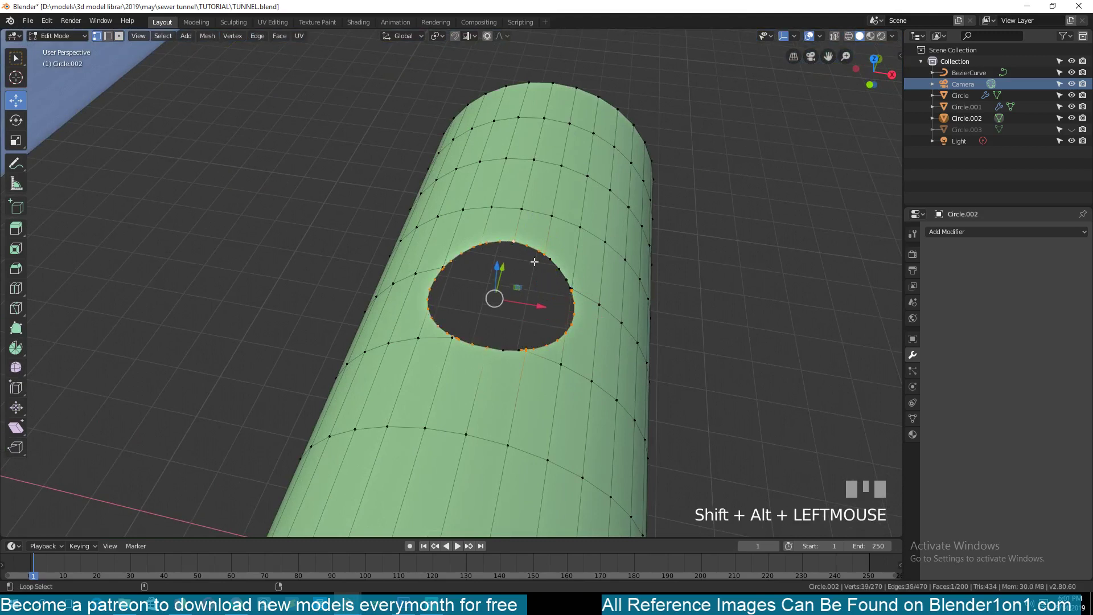
left_click(558, 268, "alt+shift")
left_click(455, 341, "alt+shift")
Add the remaining rim vertices of the roof hole to the selection with circle select.
key("c")
left_click(562, 292)
key("Escape")
middle_click_drag(489, 324, 416, 303)
scroll(421, 288, "up", 3)
key("c")
left_click(459, 295)
right_click(459, 295)
middle_click_drag(566, 345, 599, 328)
Remove double vertices along the hole's rim with a merge distance of 0.0201 m.
right_click(576, 301)
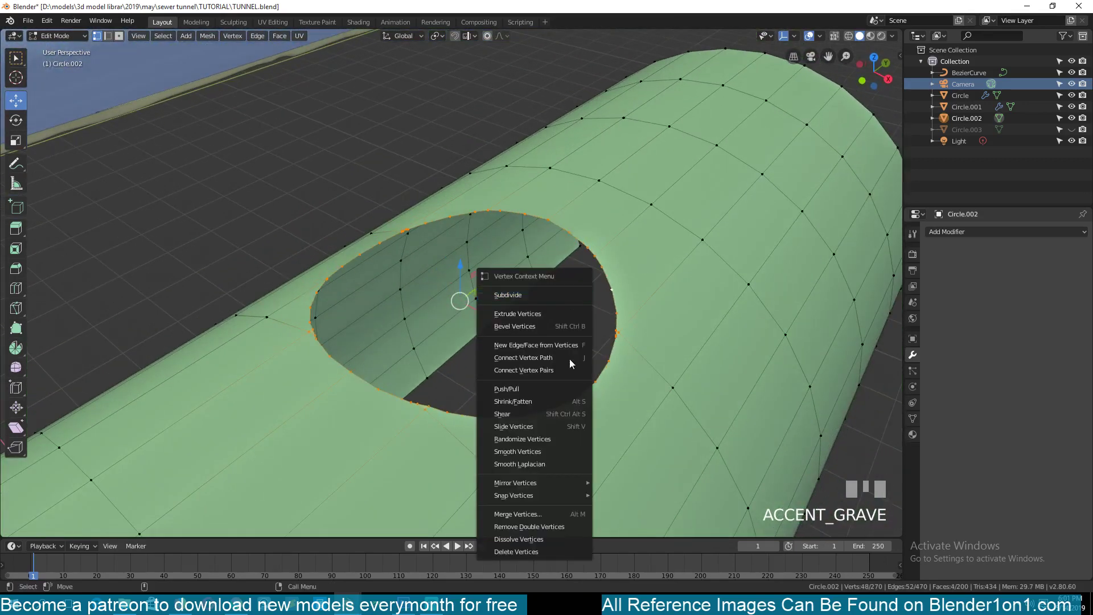
left_click(548, 522)
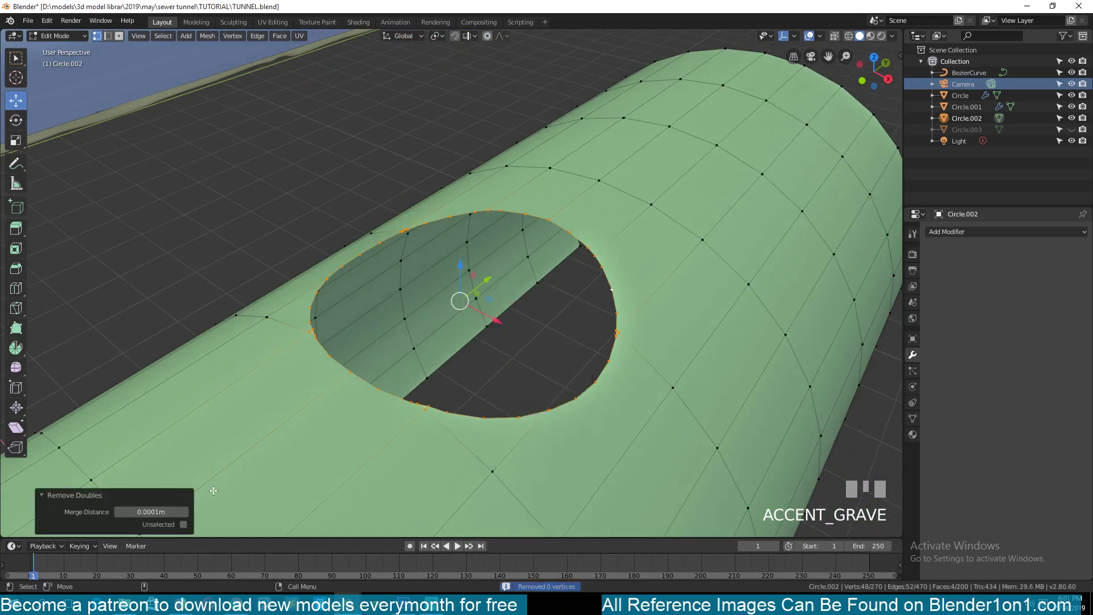
left_click(185, 512)
left_click(186, 512)
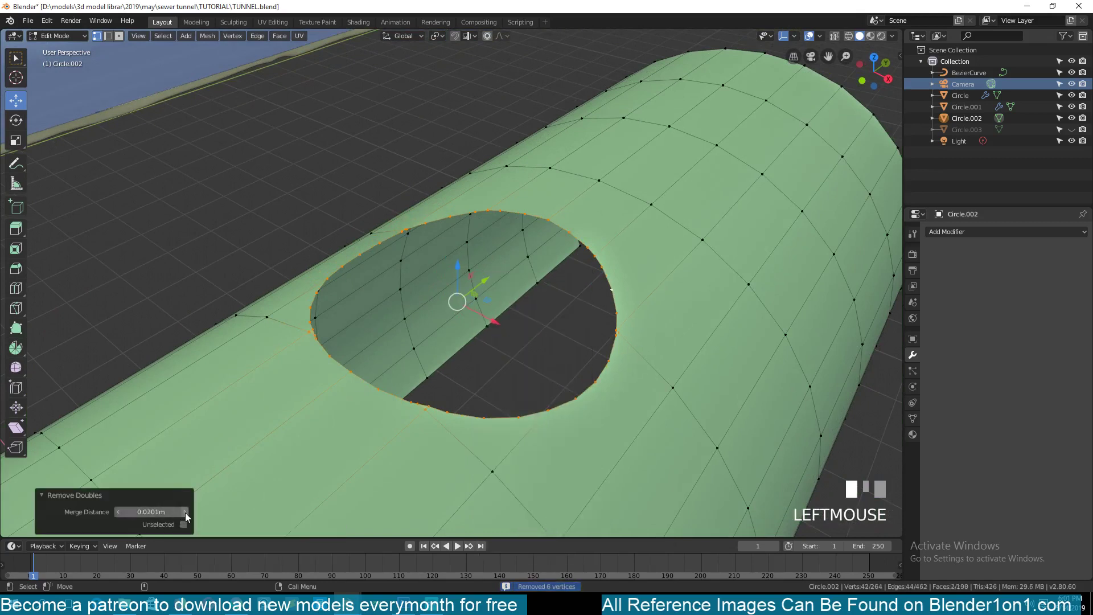
Raise the merge distance for the hole's rim vertices to 0.0301 m.
left_click(186, 512)
scroll(381, 396, "down", 1)
key("grave")
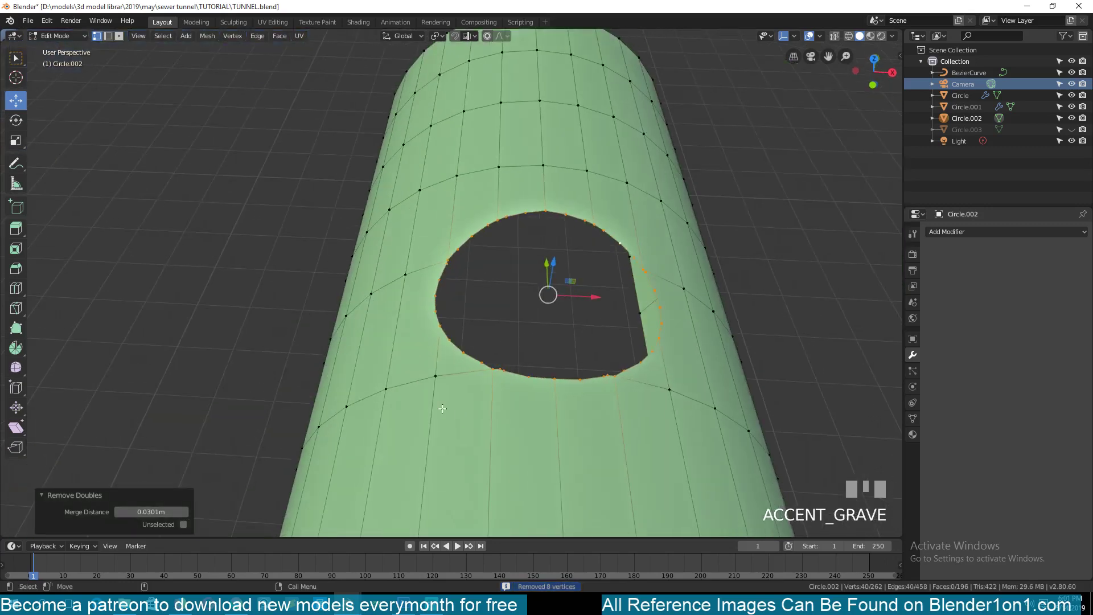
Extrude the hole's rim upward about 0.417 m and flatten the new top loop by scaling it to 0 along Z.
scroll(445, 361, "down", 3)
key("e")
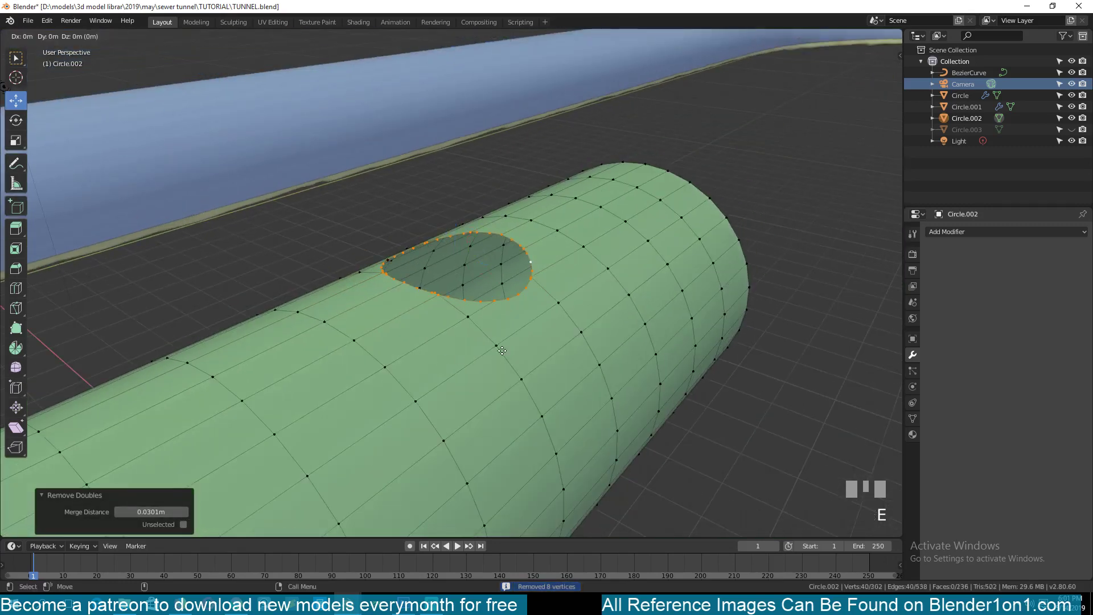
key("s")
key("0")
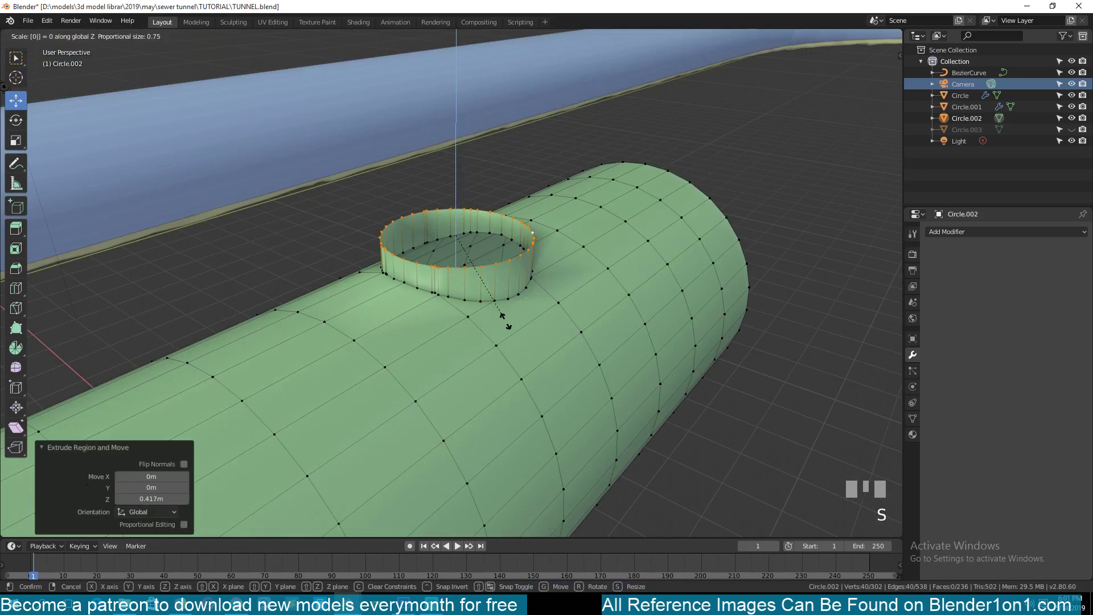
key("Return")
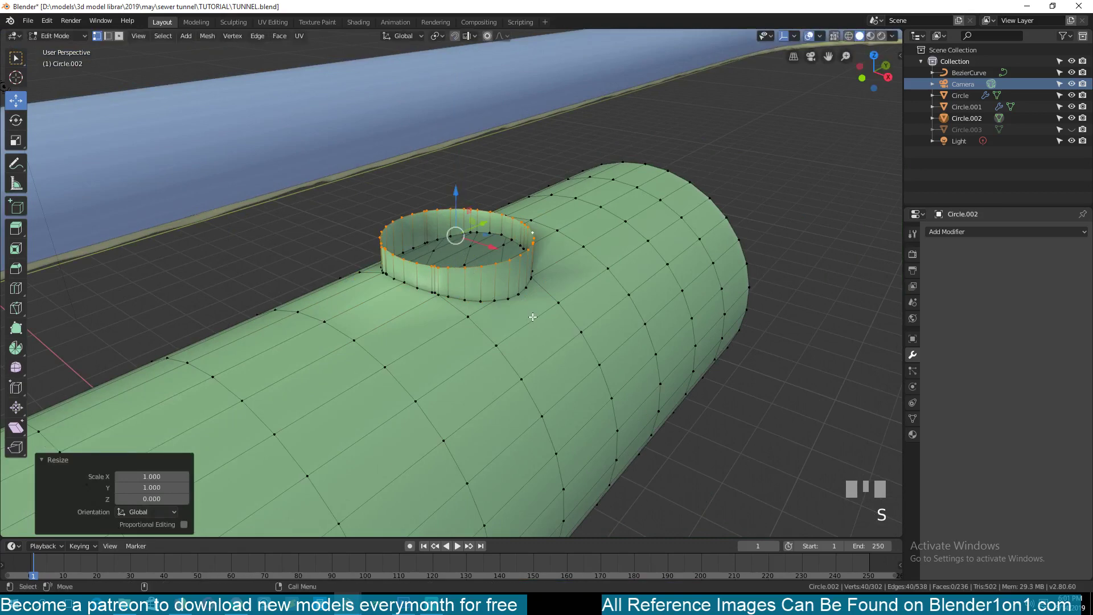
Extrude the collar's top loop outward into a wider ledge, and extrude that outer edge upward about 0.275 m.
key("e")
left_click(533, 316)
key("s")
left_click(556, 324)
key("e")
key("z")
left_click(566, 305)
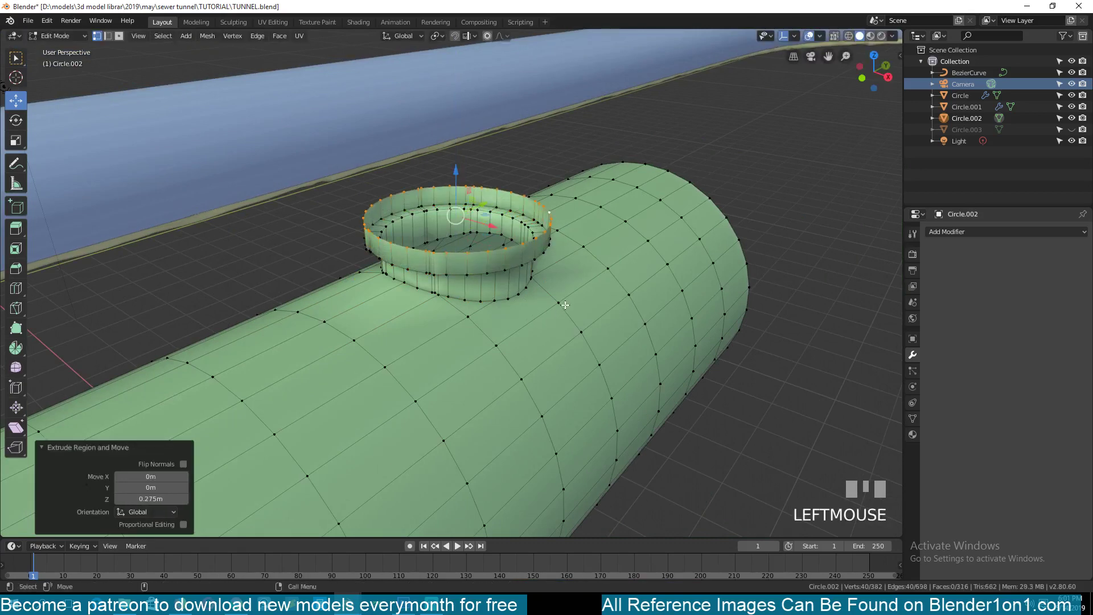
Enable Auto Smooth at 30° on the manhole section's mesh in Object Mode and deselect it.
key("Tab")
key("grave")
middle_click_drag(586, 364, 652, 267)
key("Tab")
key("Tab")
key("Tab")
key("2")
key("Tab")
left_click(913, 419)
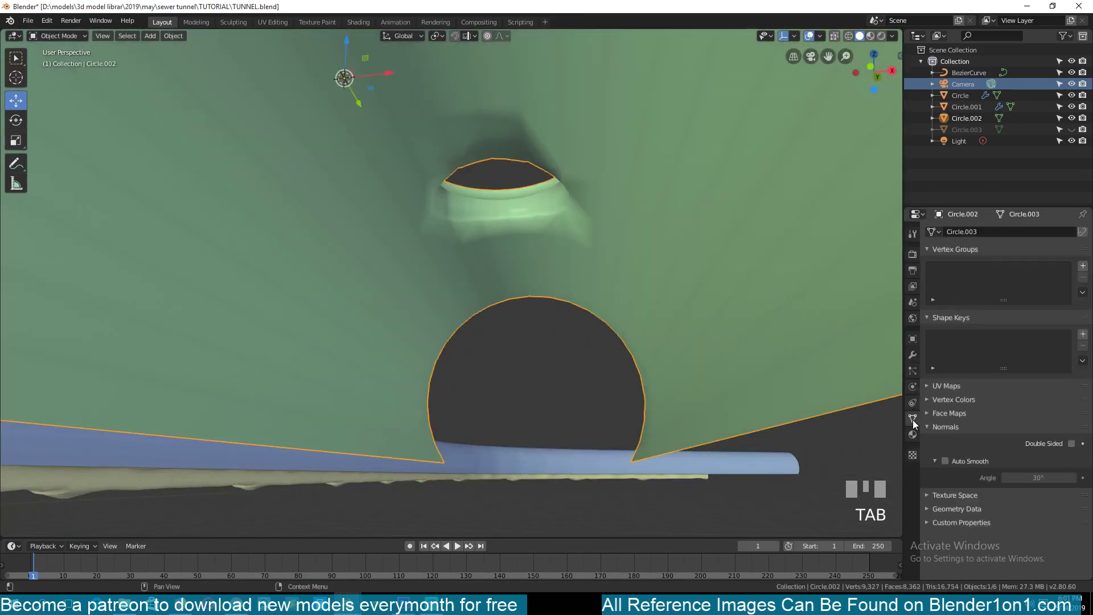
left_click(945, 461)
scroll(425, 194, "down", 3)
key("grave")
key("alt+a")
key("grave")
middle_click_drag(488, 121, 482, 273)
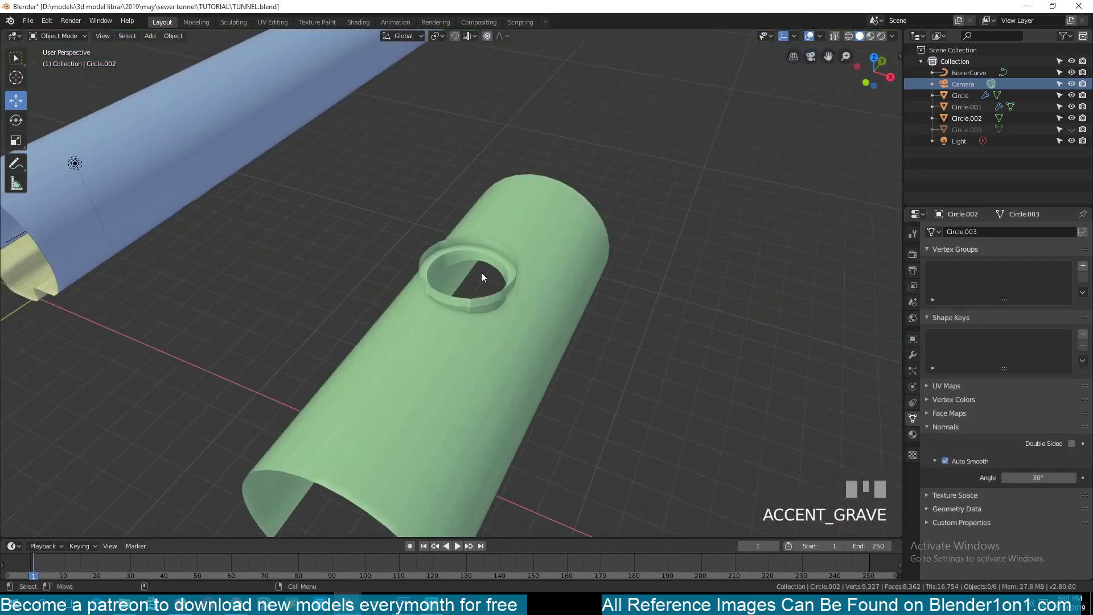
middle_click_drag(228, 265, 342, 267, "shift")
key("grave")
scroll(428, 297, "down", 3)
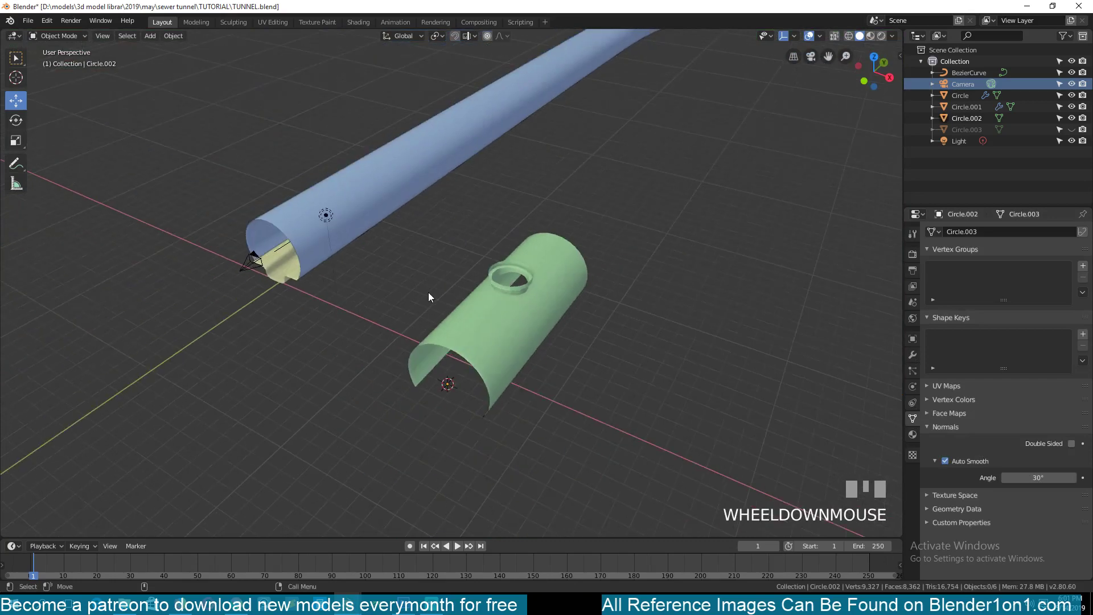
left_click(457, 306)
key("KP_7")
middle_click_drag(453, 304, 511, 248, "shift")
key("shift+d")
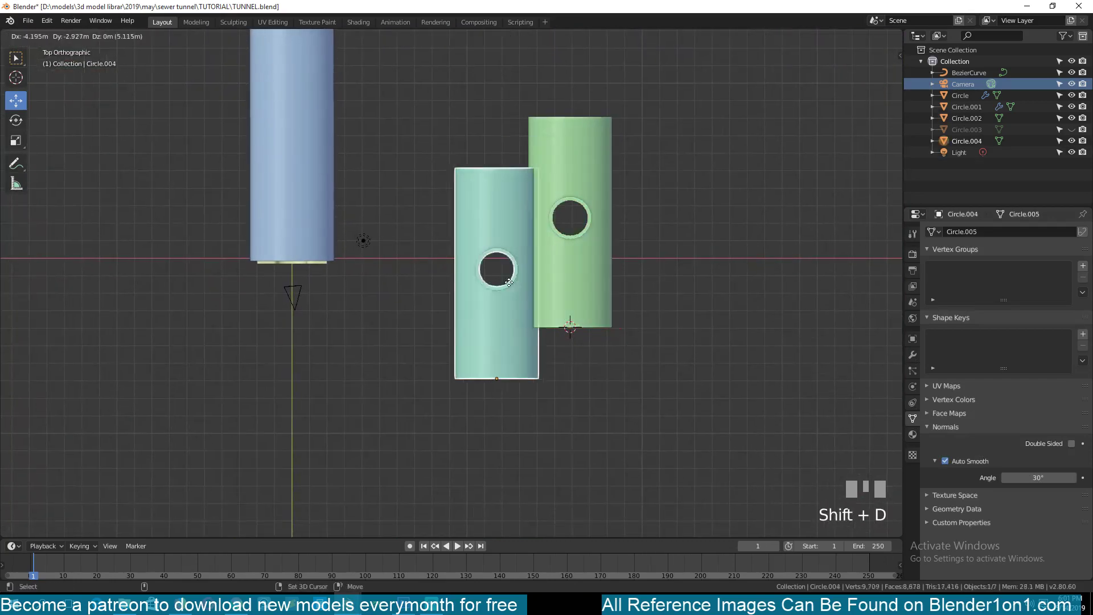
left_click(398, 356)
key("x")
left_click(594, 218)
Snap the 3D cursor to the origin of the long blue tunnel.
left_click(314, 273)
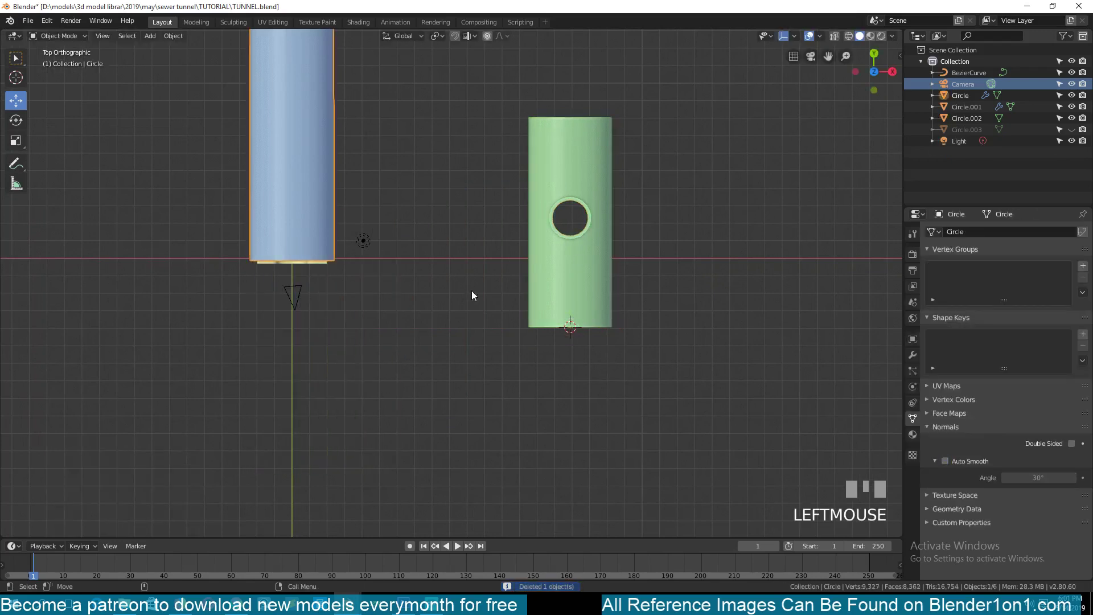
left_click(570, 330)
key("grave")
middle_click_drag(314, 235, 276, 159)
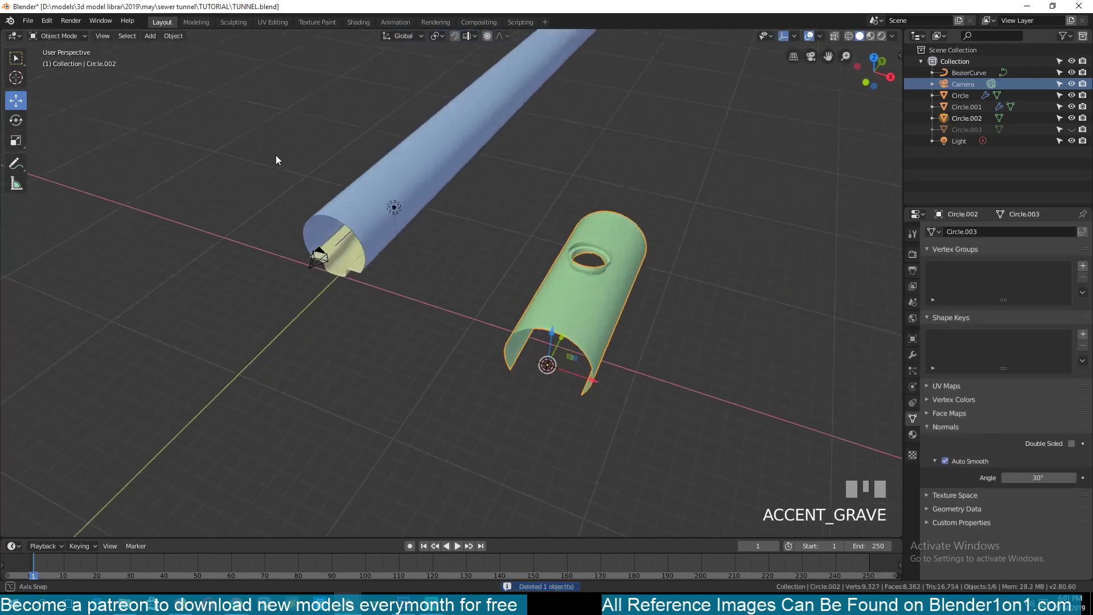
left_click(328, 246)
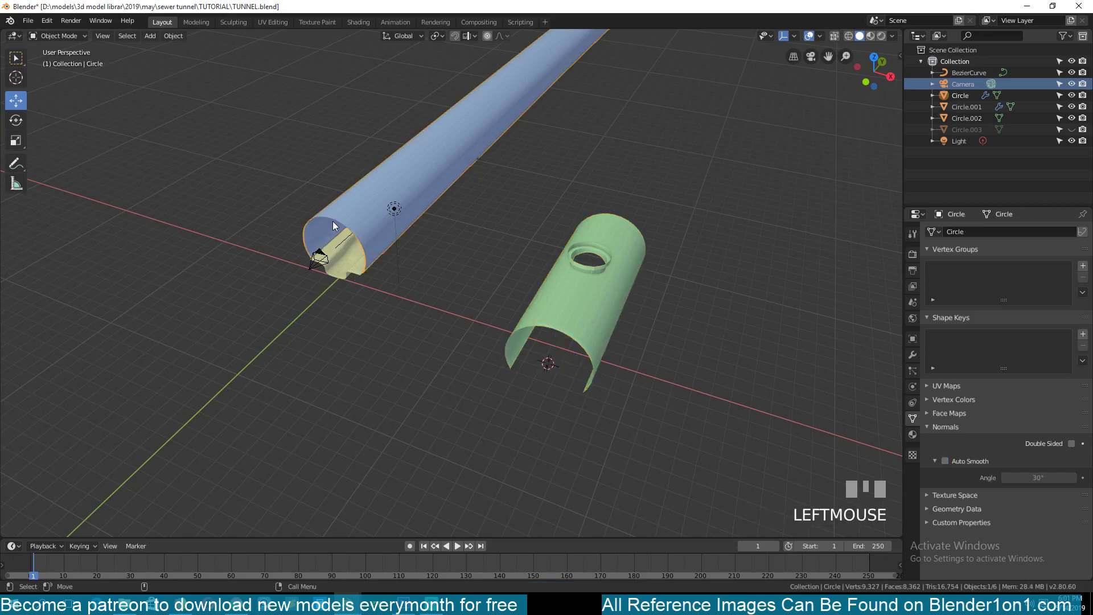
left_click(493, 307)
left_click(326, 207)
key("shift+s")
left_click(326, 277)
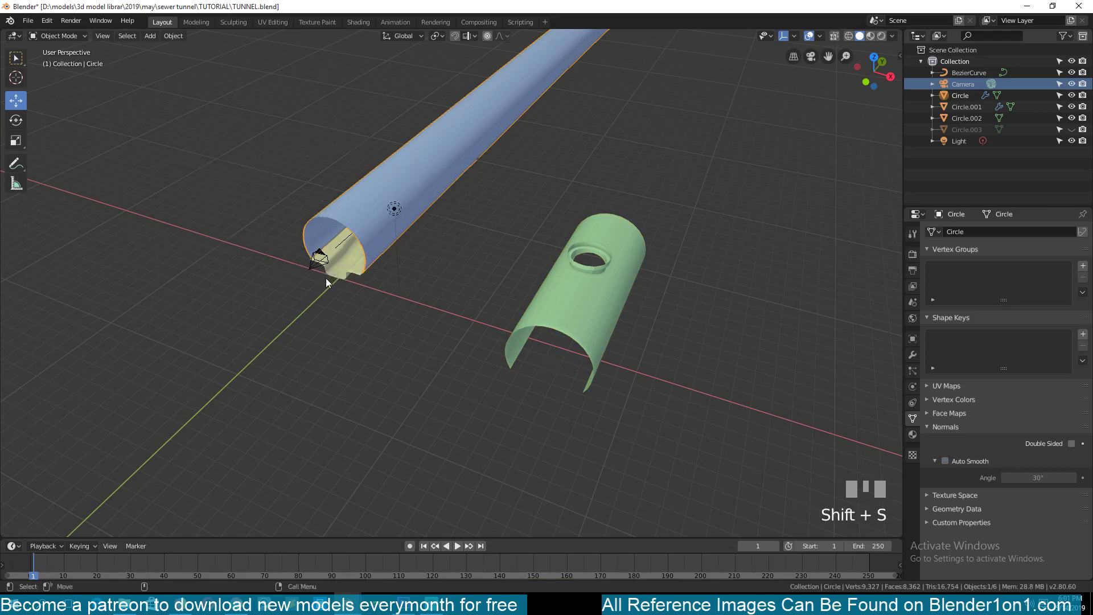
Snap the green manhole section to the 3D cursor.
middle_click_drag(326, 277, 171, 254)
left_click(339, 302)
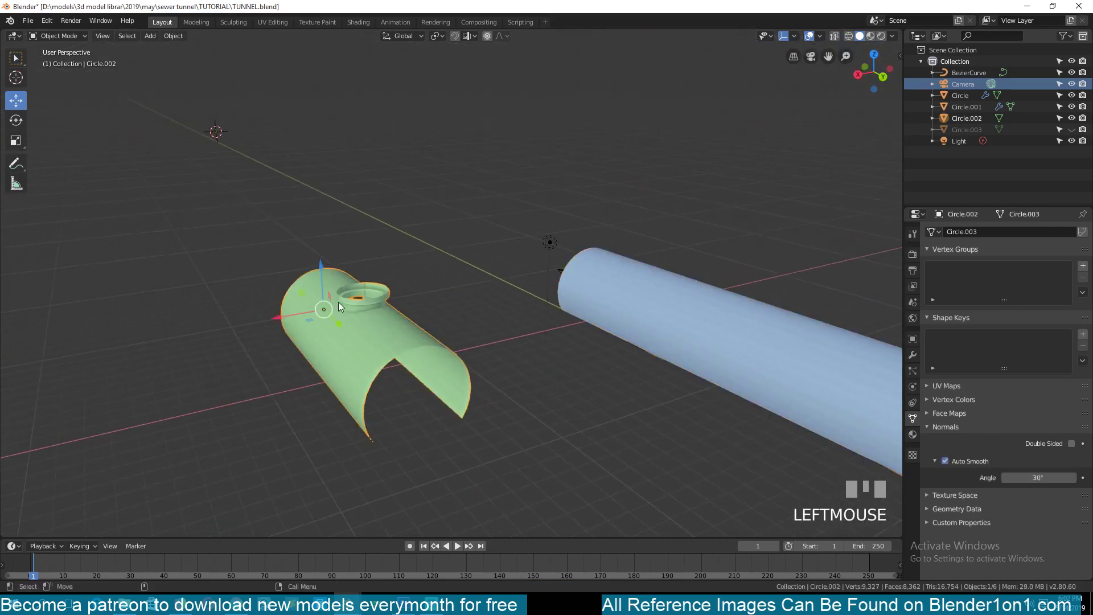
key("shift+s")
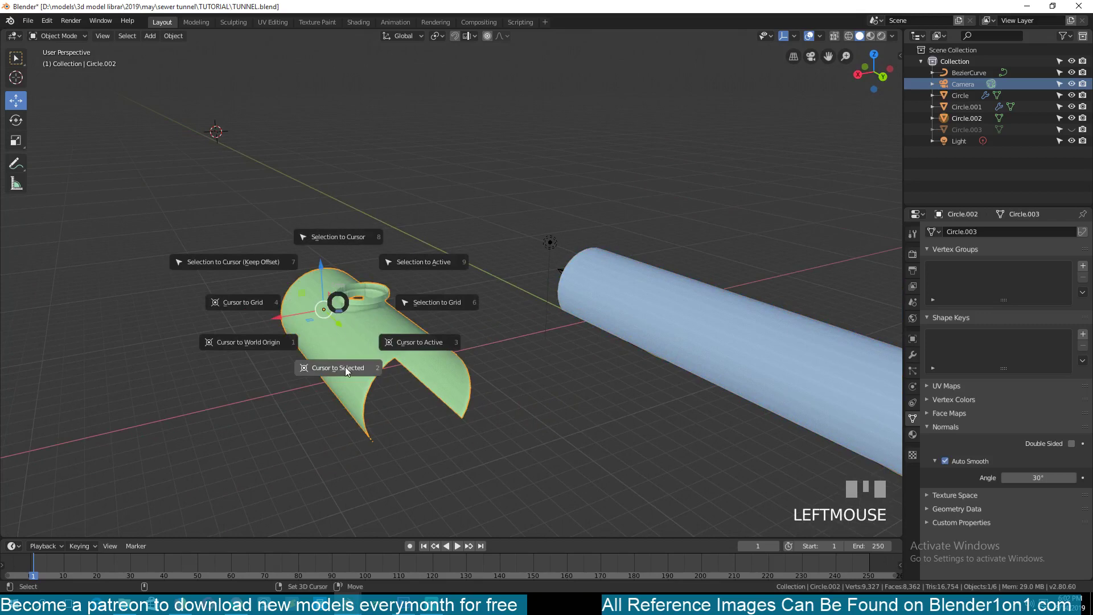
left_click(345, 234)
middle_click_drag(345, 235, 513, 324)
scroll(354, 266, "down", 3)
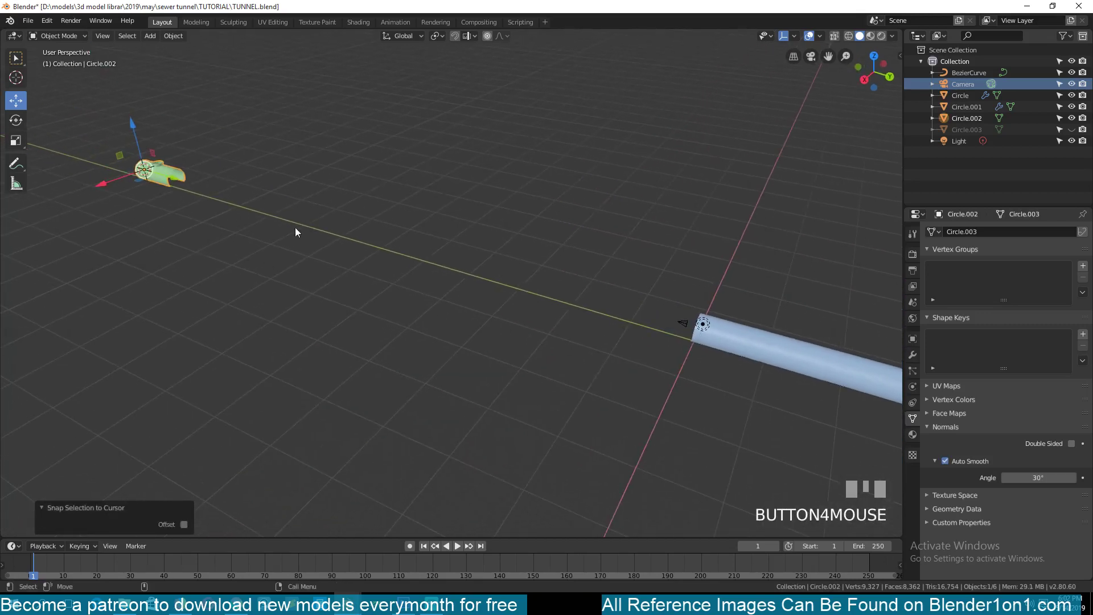
Add a Curve modifier to the manhole section with BezierCurve as its object.
left_click(732, 330)
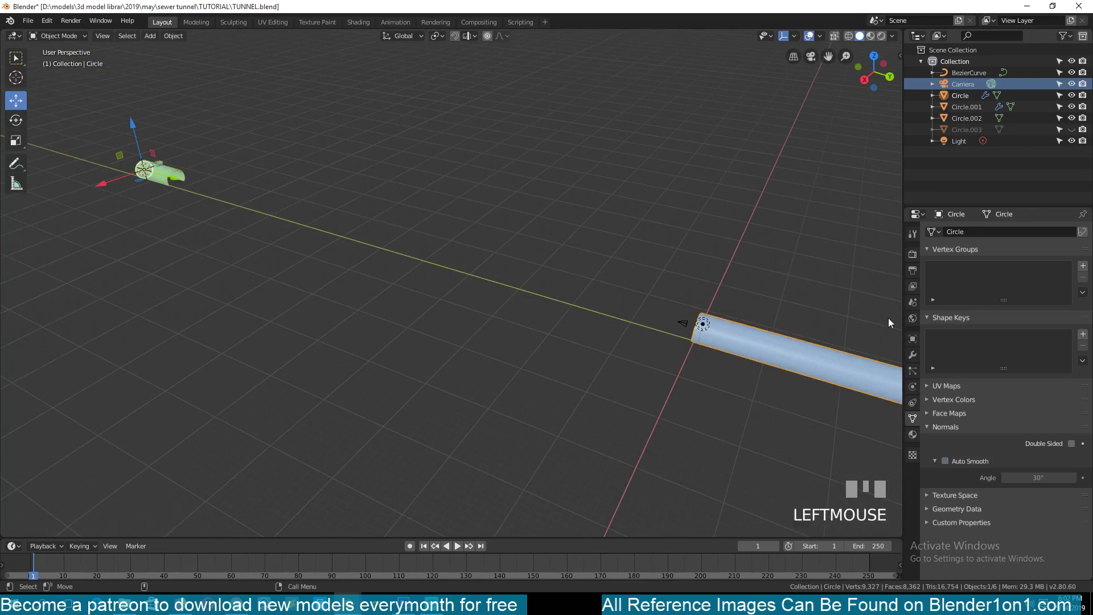
left_click(913, 356)
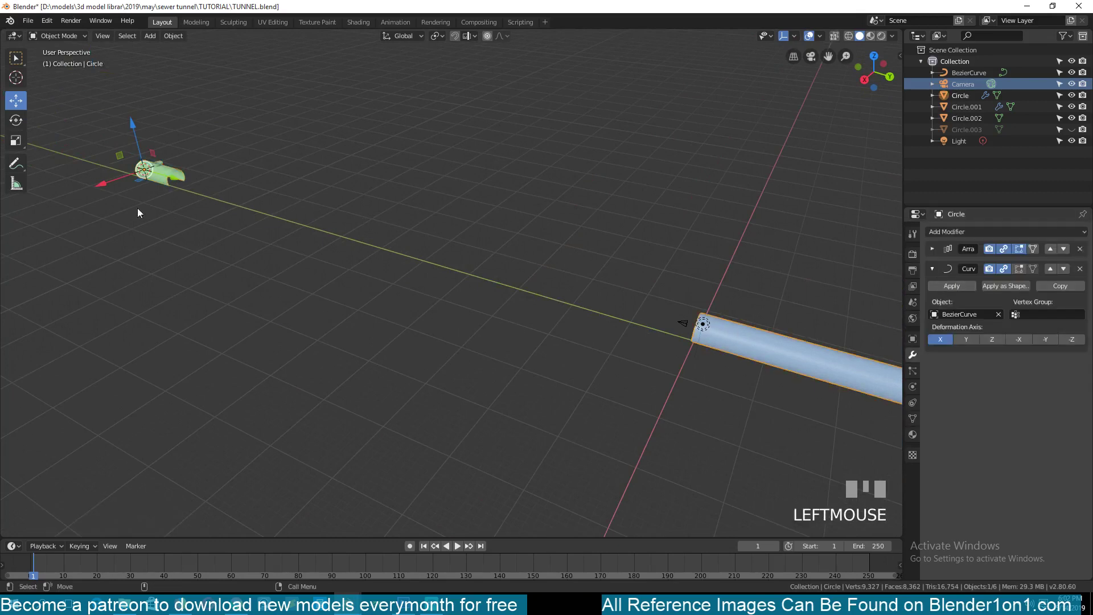
left_click(176, 179)
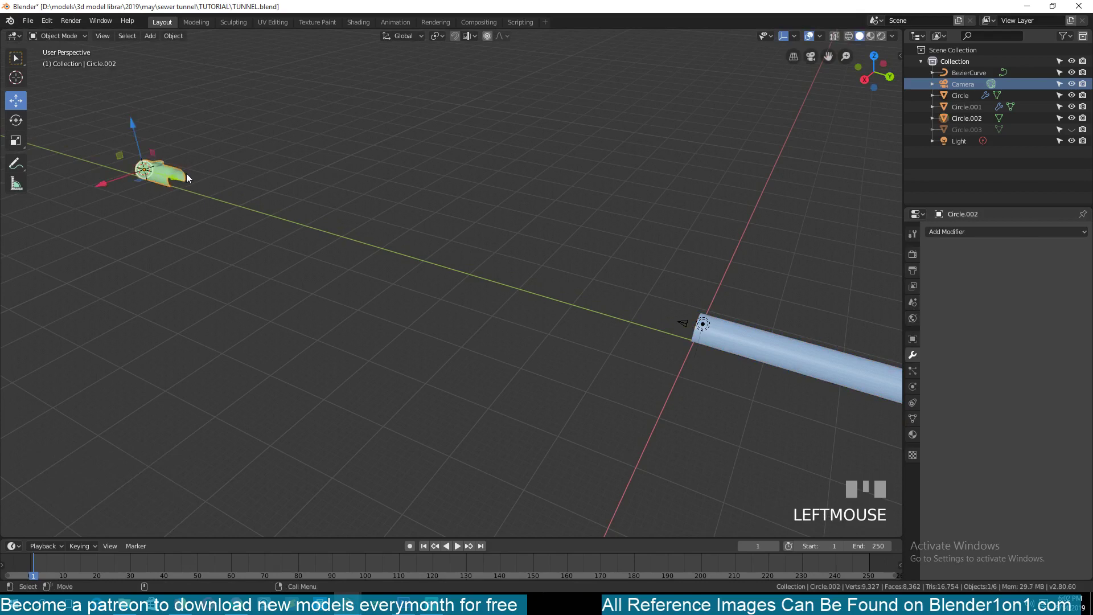
left_click(990, 232)
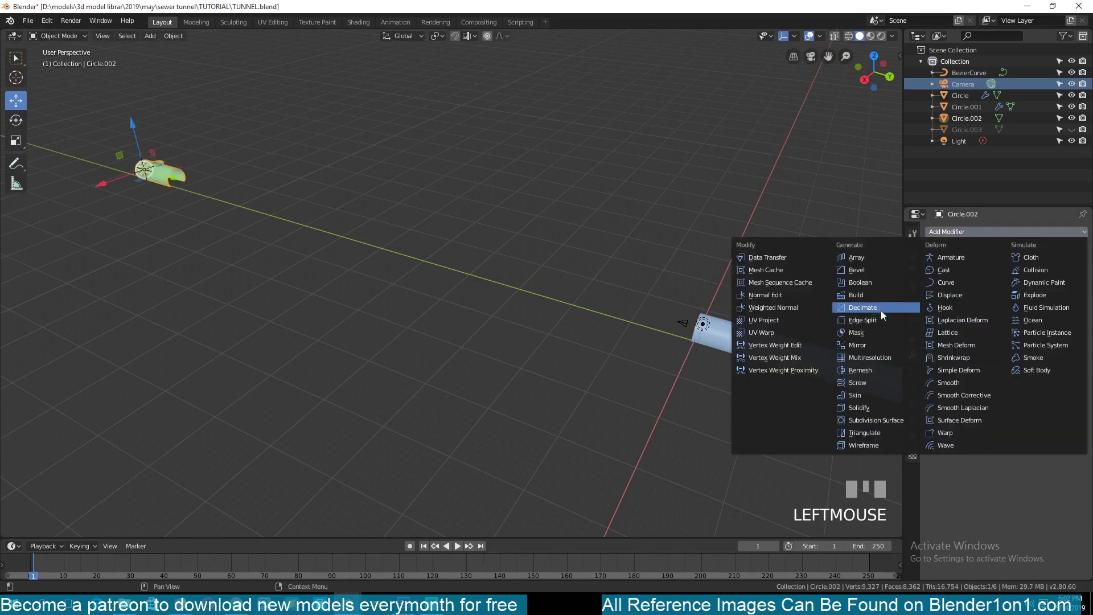
left_click(942, 282)
left_click(999, 292)
right_click(907, 304)
left_click(968, 294)
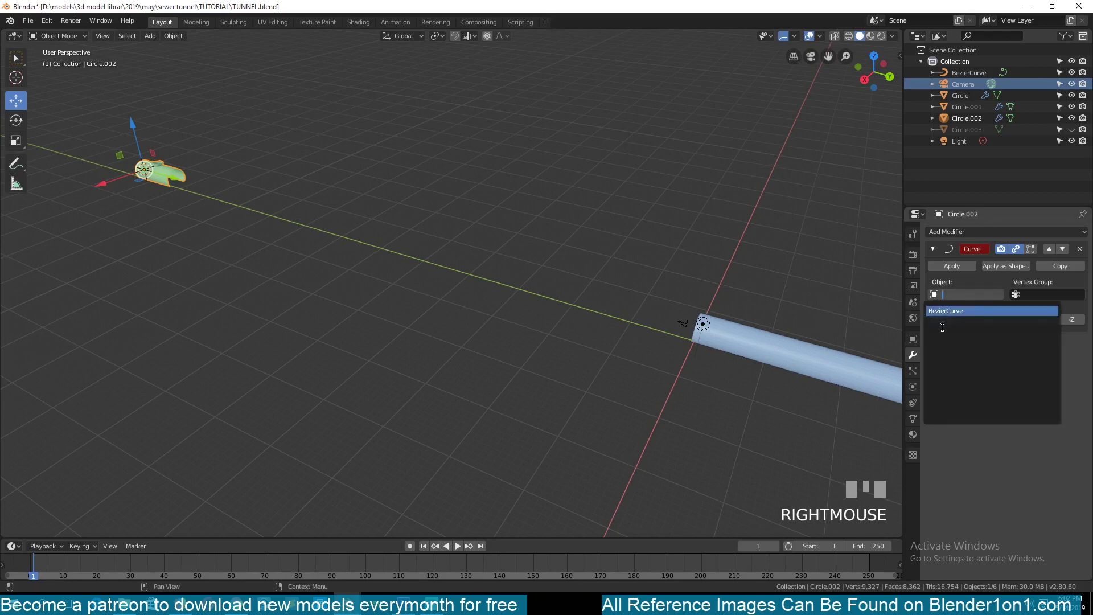
left_click(954, 312)
Move the manhole section along Y until it sits directly in front of the blue tunnel's open end.
scroll(495, 375, "up", 4)
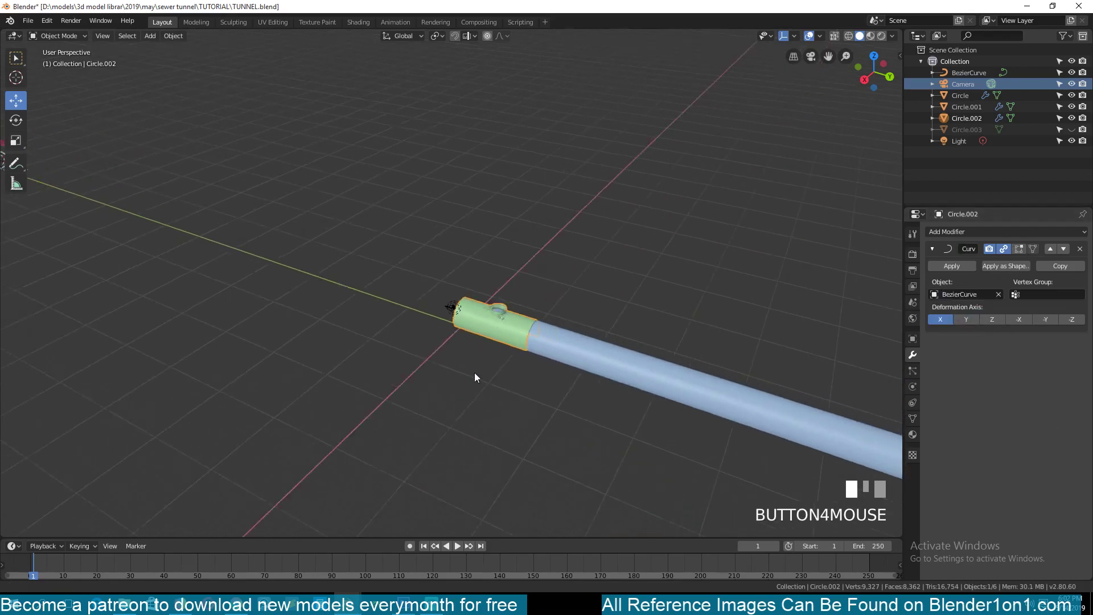
key("g")
key("y")
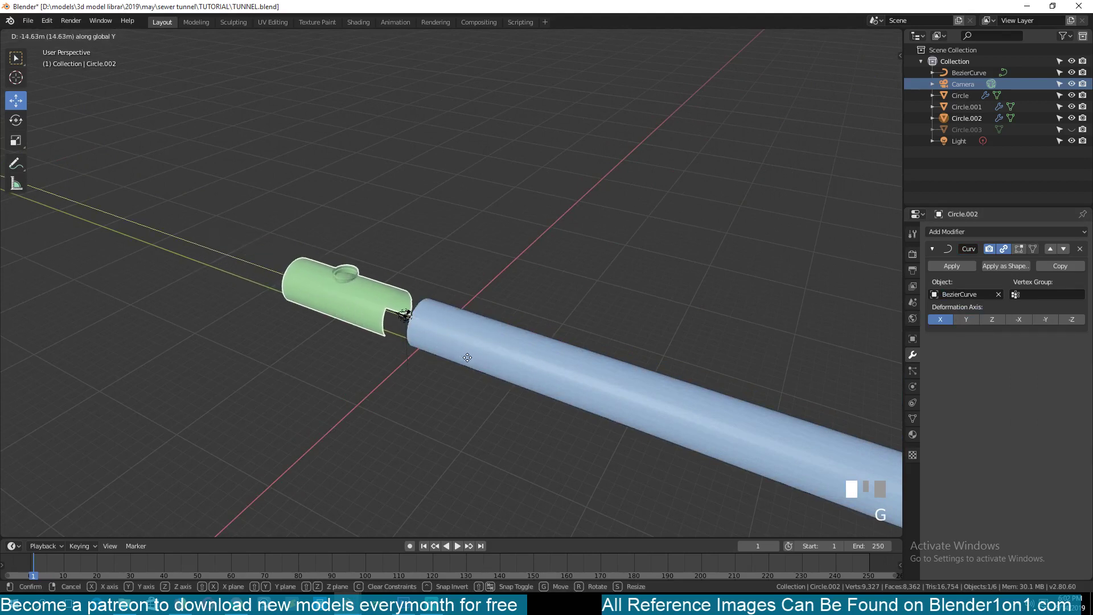
left_click(508, 397)
left_click(508, 398)
key("grave")
middle_click_drag(508, 397, 600, 343)
key("grave")
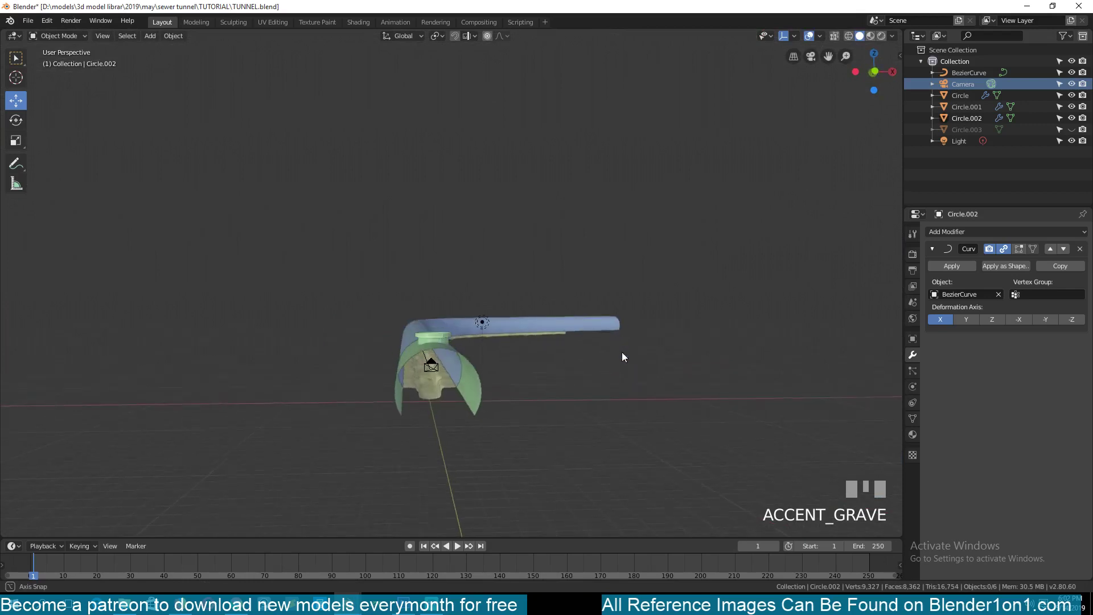
Move the tunnel floor along Y so that it starts at the manhole section's front end.
left_click(435, 394)
key("g")
key("y")
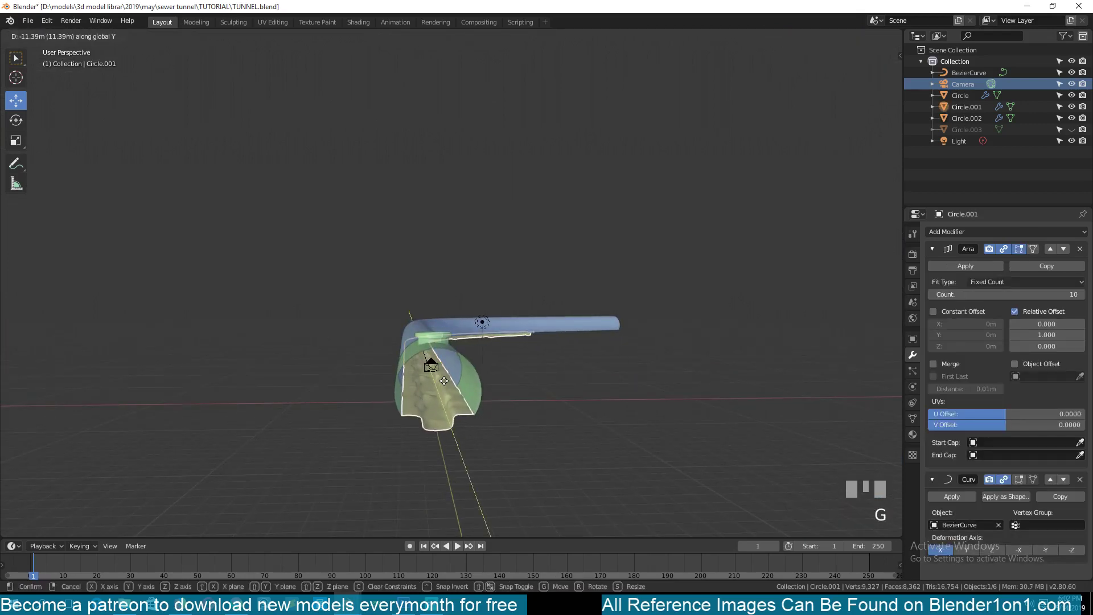
left_click(446, 382)
key("a")
key("grave")
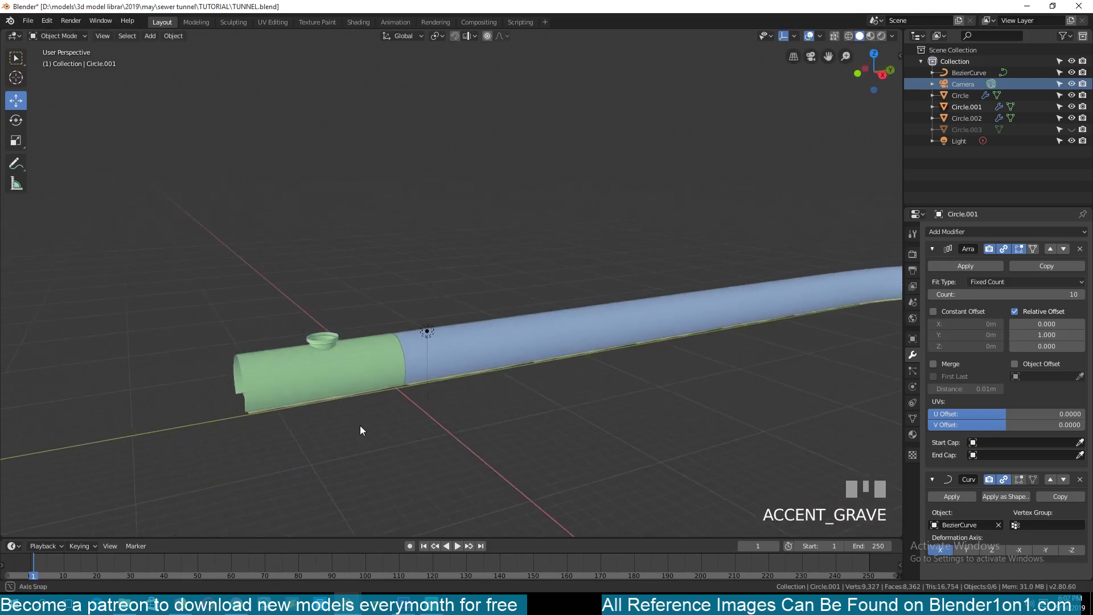
middle_click_drag(400, 424, 499, 348)
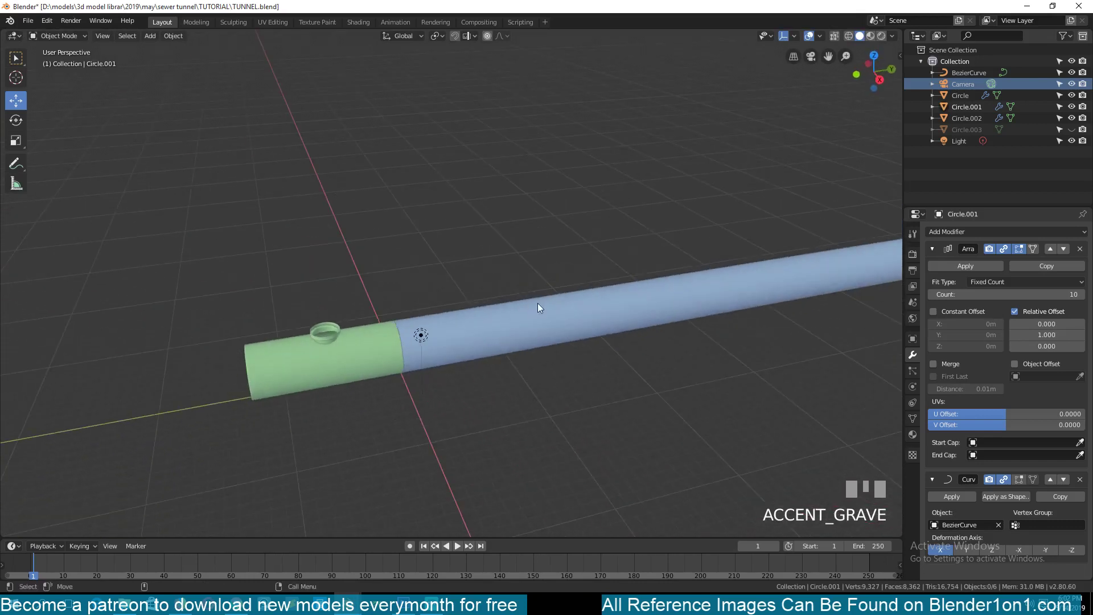
Set the Array count of the blue tunnel to 2.
middle_click_drag(689, 288, 578, 306, "shift")
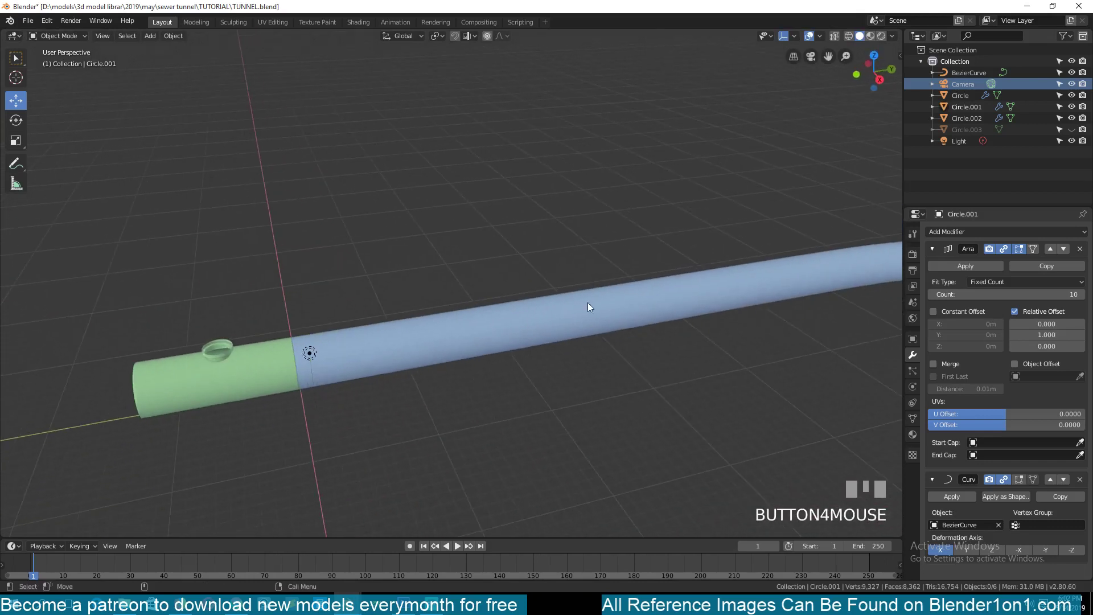
left_click(578, 306)
scroll(623, 333, "down", 4)
middle_click_drag(623, 333, 448, 341, "shift")
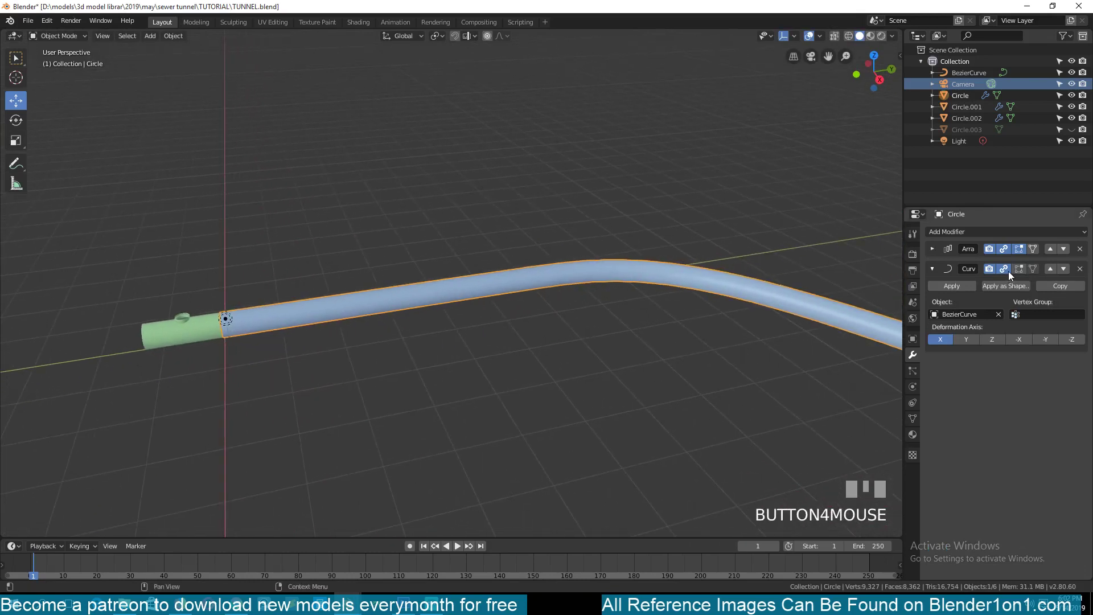
left_click(932, 249)
left_click(959, 293)
type("12")
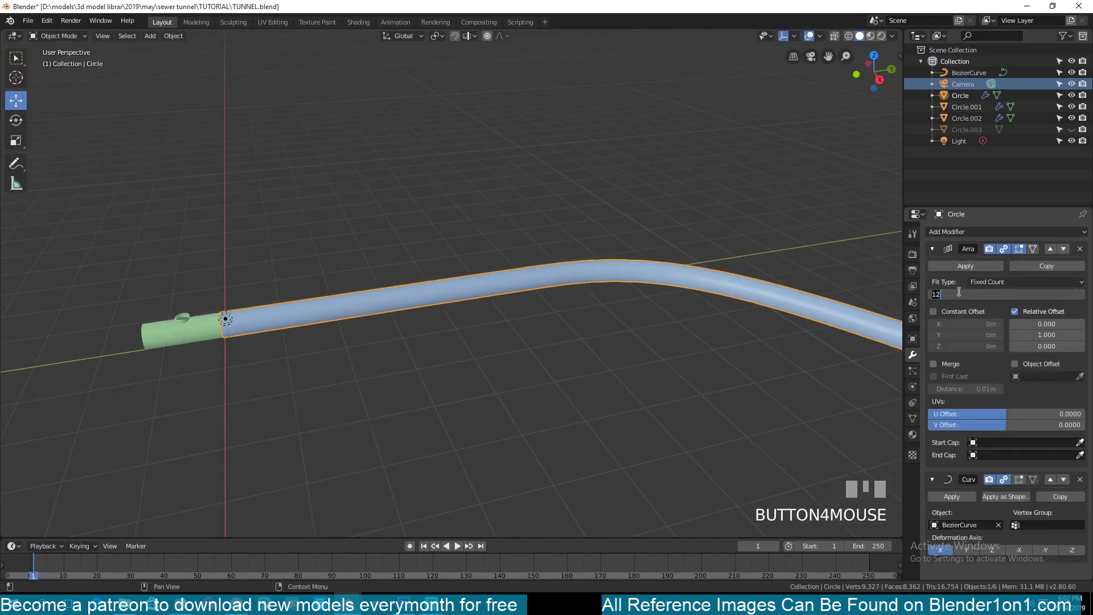
key("BackSpace")
key("BackSpace")
type("2")
left_click(462, 370)
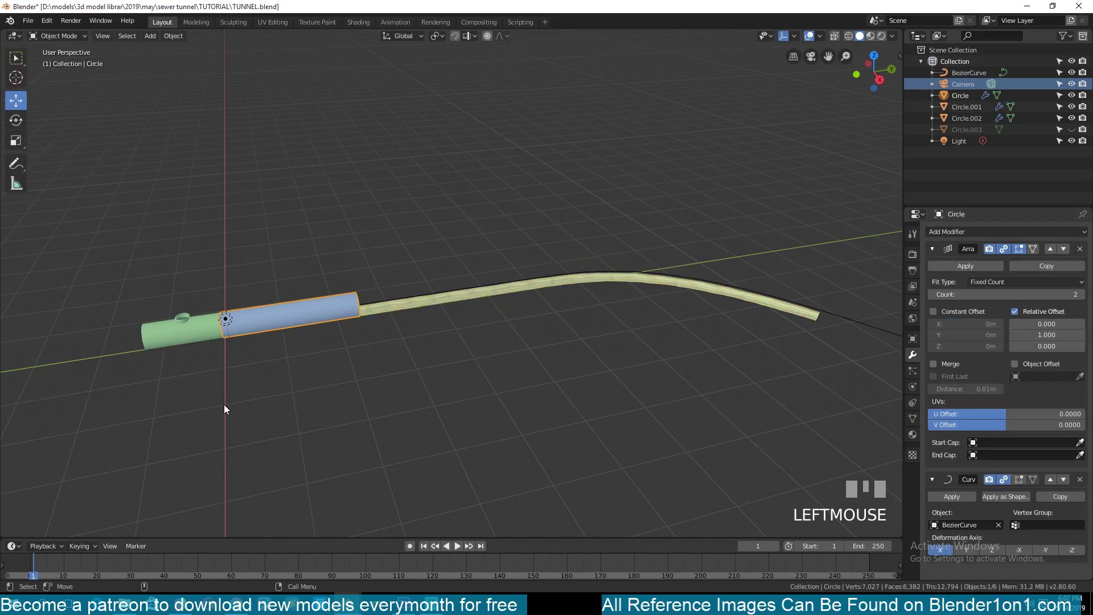
Add an Array modifier to the manhole section and collapse its Curve modifier's settings.
left_click(189, 344)
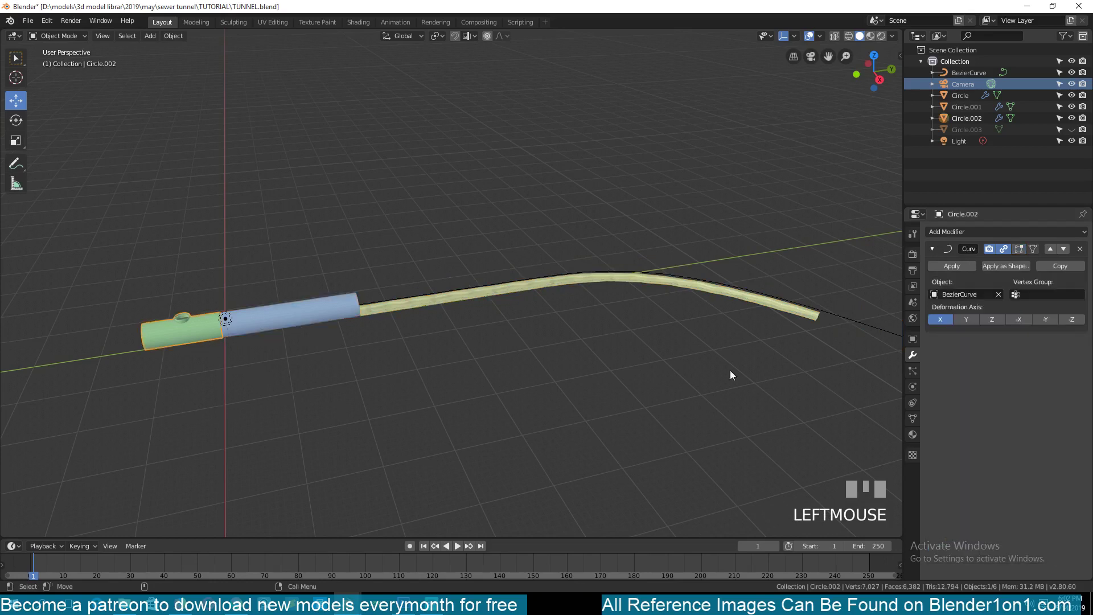
left_click(954, 234)
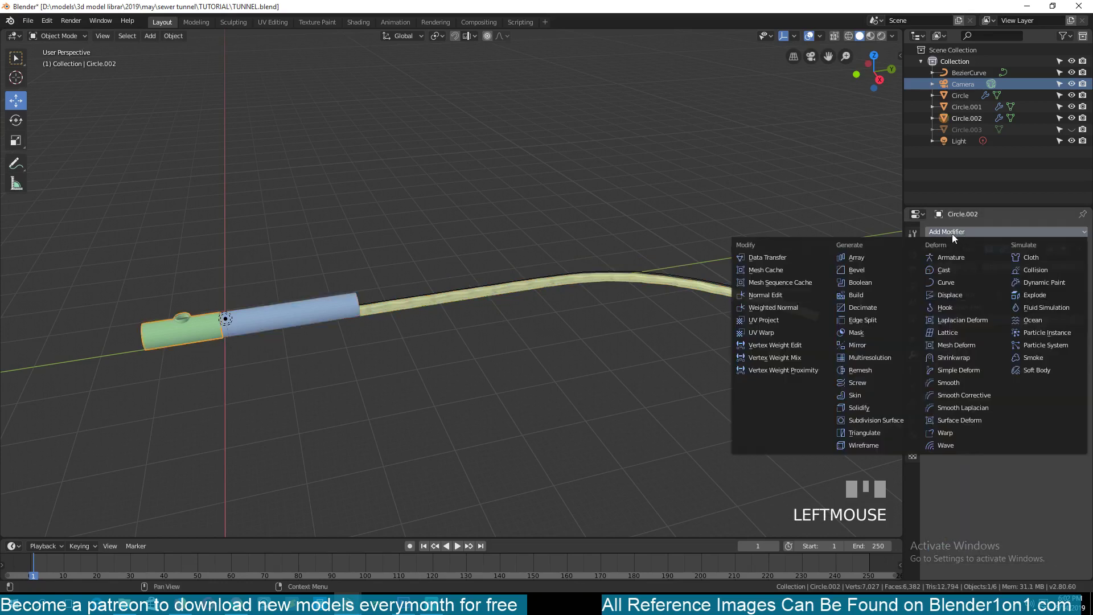
left_click(865, 257)
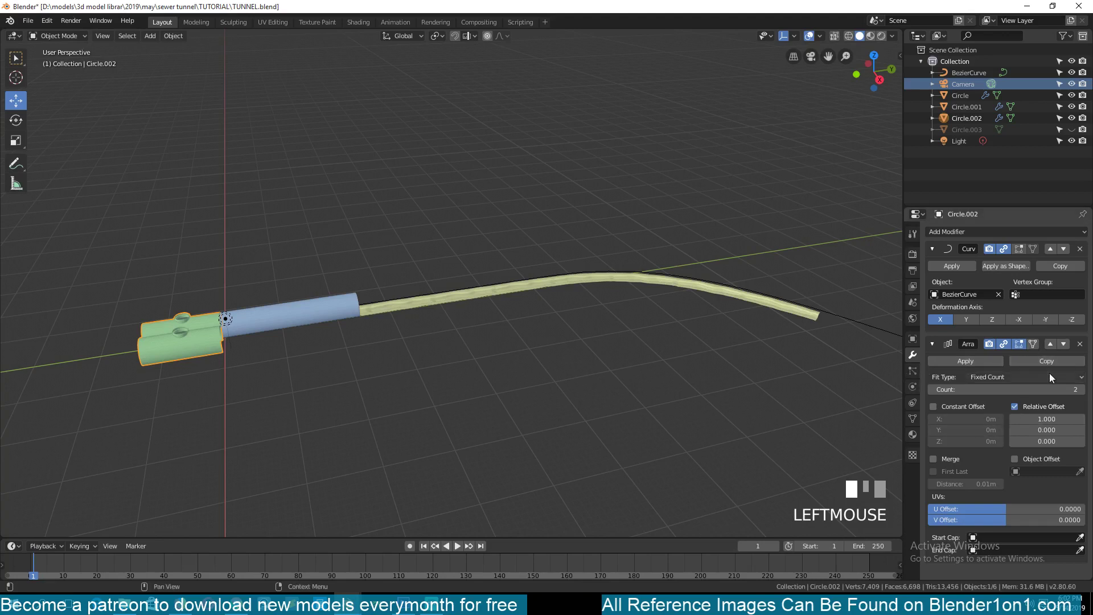
left_click(933, 248)
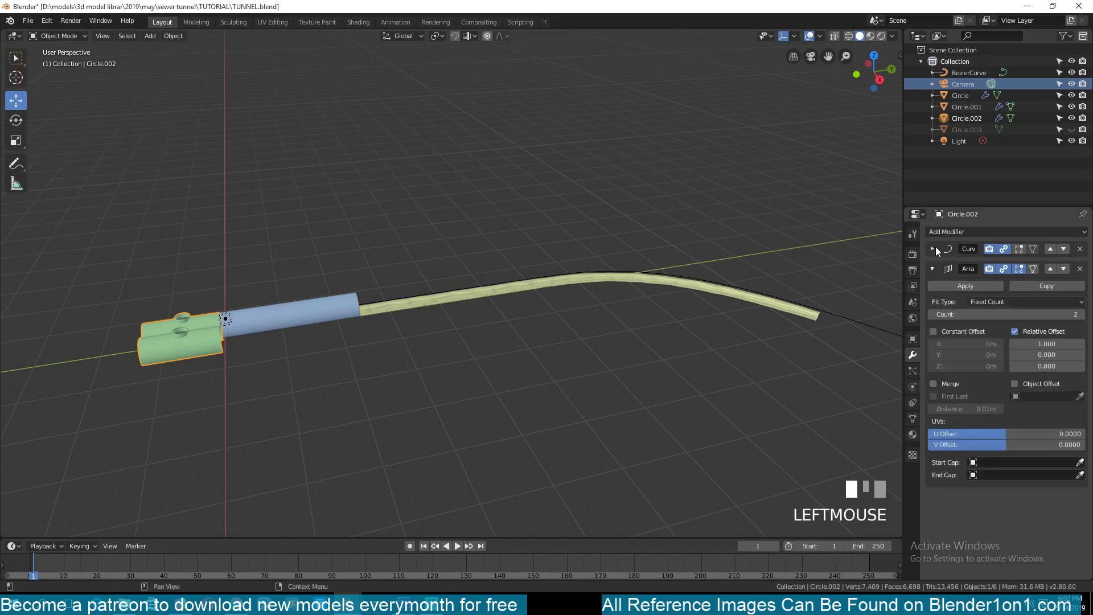
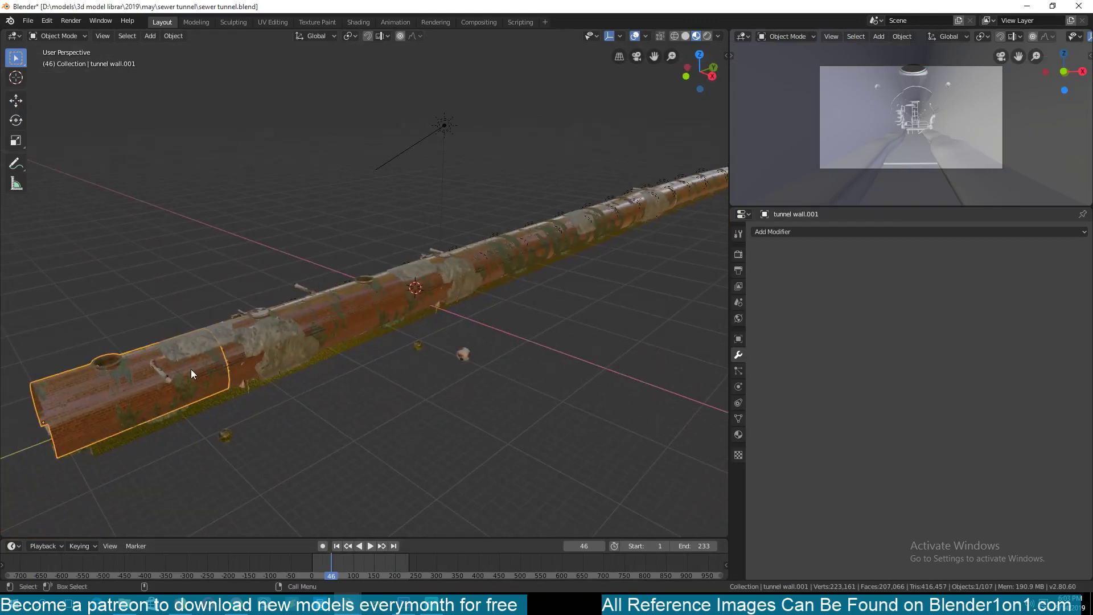
Examine the full length of the finished tunnel in the sewer tunnel file and return to the TUNNEL file.
scroll(301, 338, "down", 6)
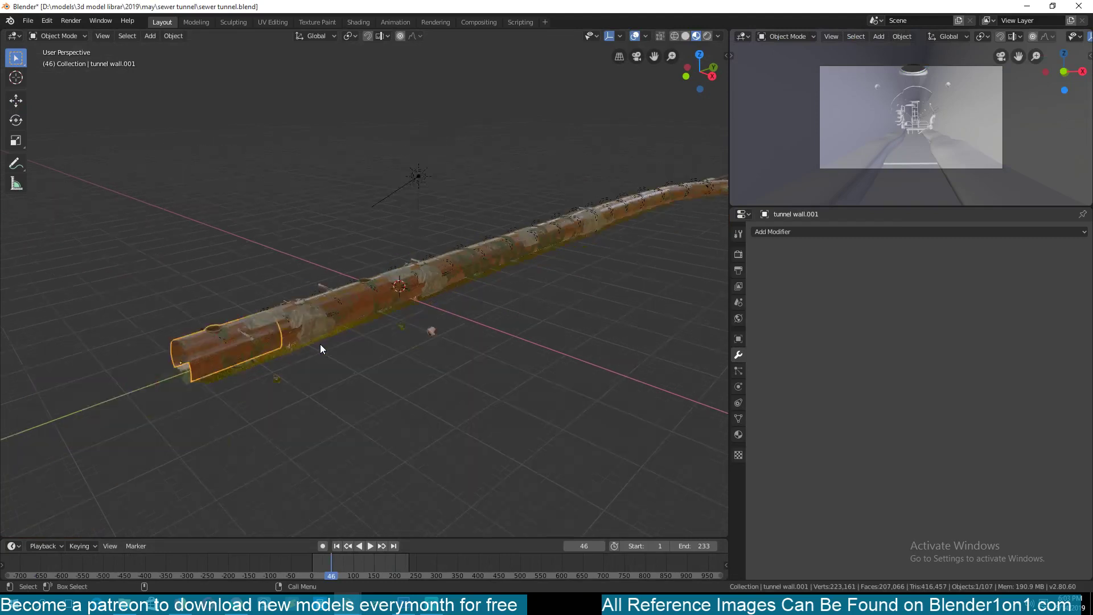
middle_click_drag(364, 334, 180, 381, "shift")
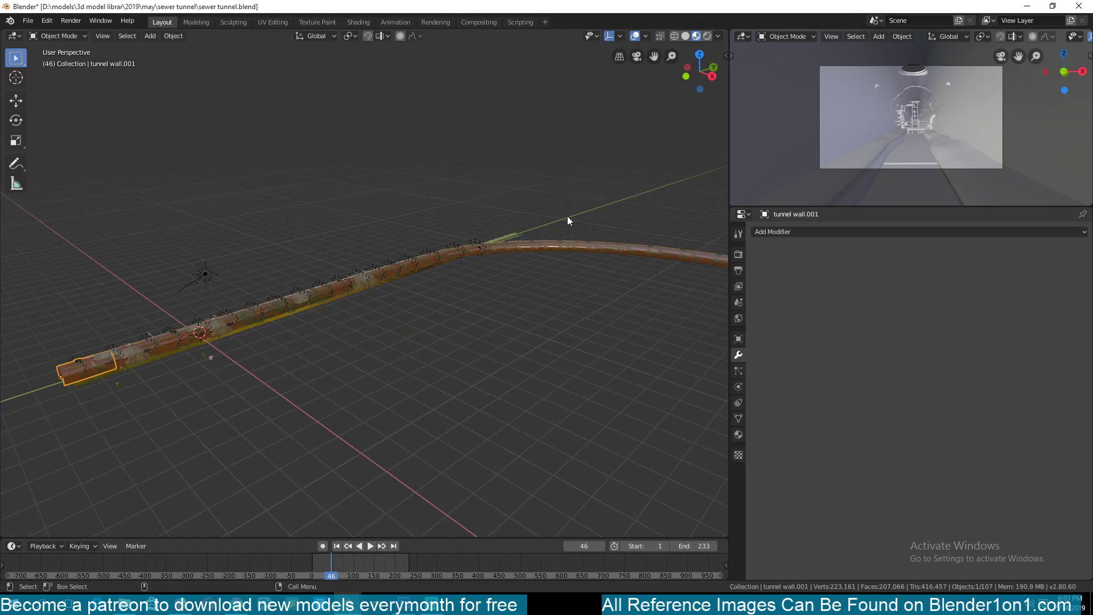
mouse_move(348, 604)
left_click(276, 558)
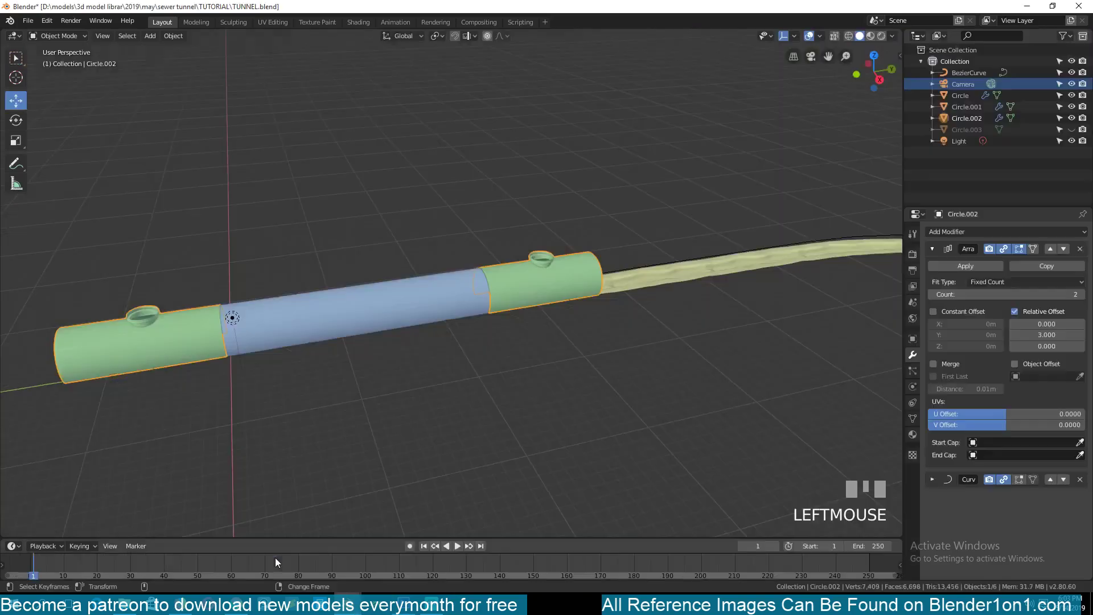
Set the manhole section's Array count to 4 so that its copies spread along the curve.
middle_click_drag(462, 334, 435, 339, "shift")
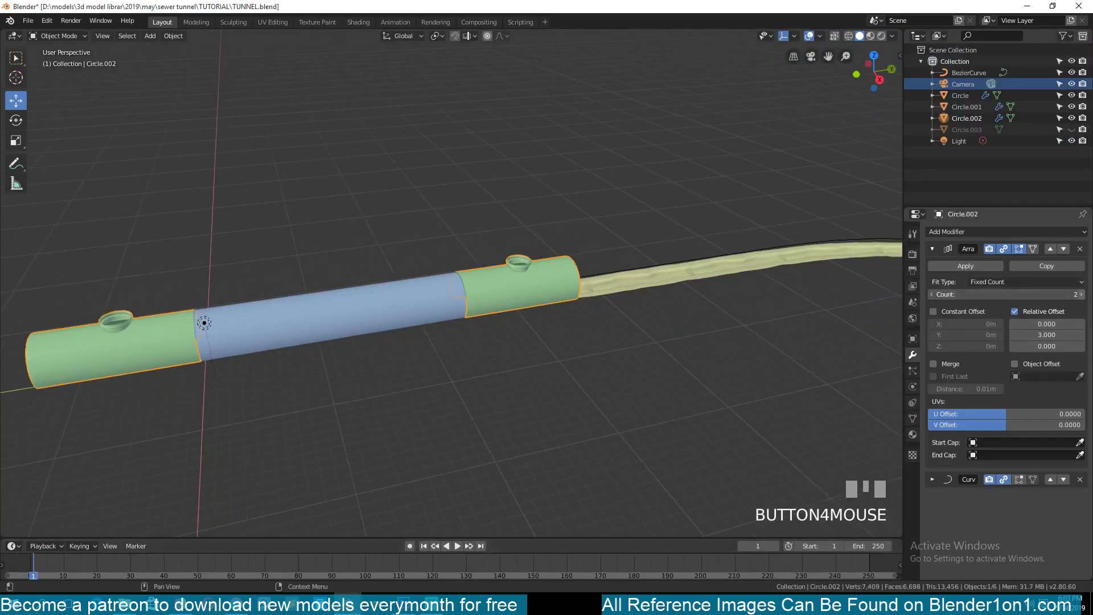
left_click(1081, 295)
left_click(1082, 295)
scroll(674, 322, "down", 4)
middle_click_drag(675, 322, 412, 279, "shift")
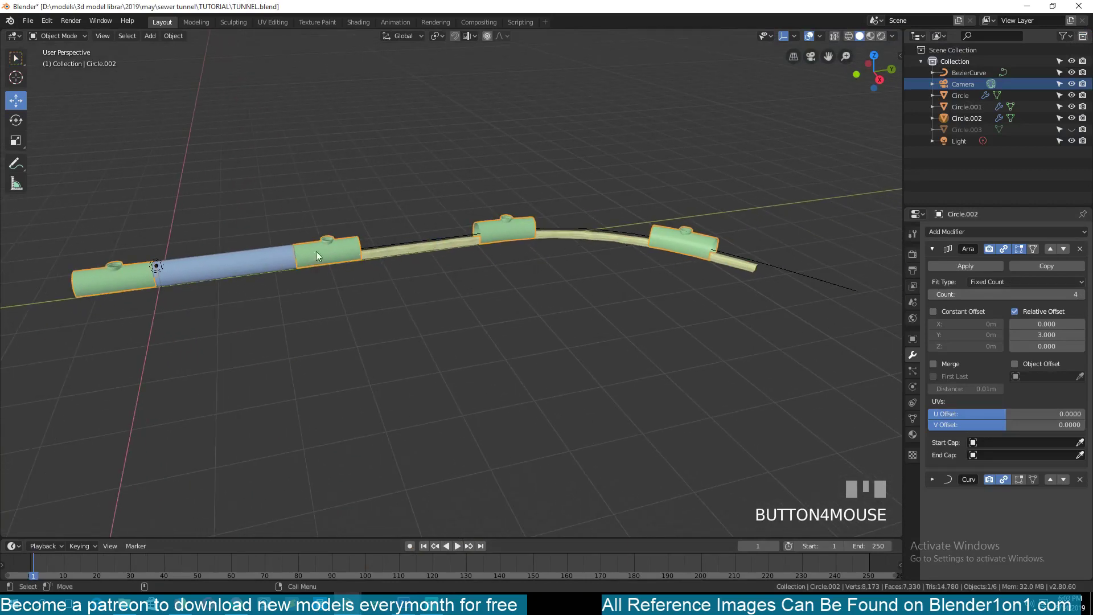
Duplicate the blue tunnel's Array modifier and set the copy's relative Y offset to 1.5.
left_click(209, 259)
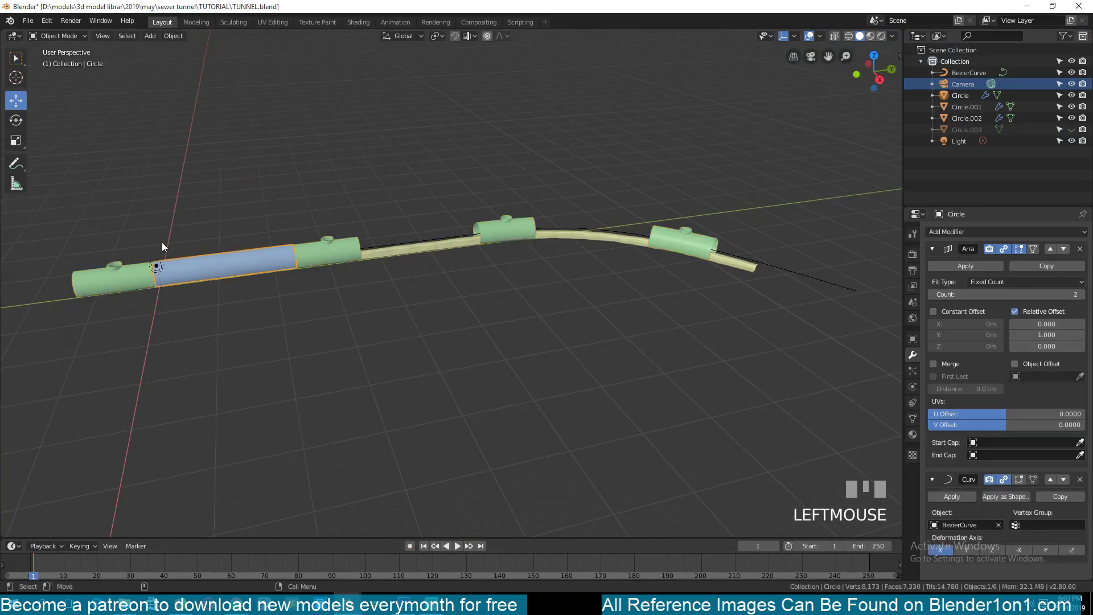
left_click(931, 250)
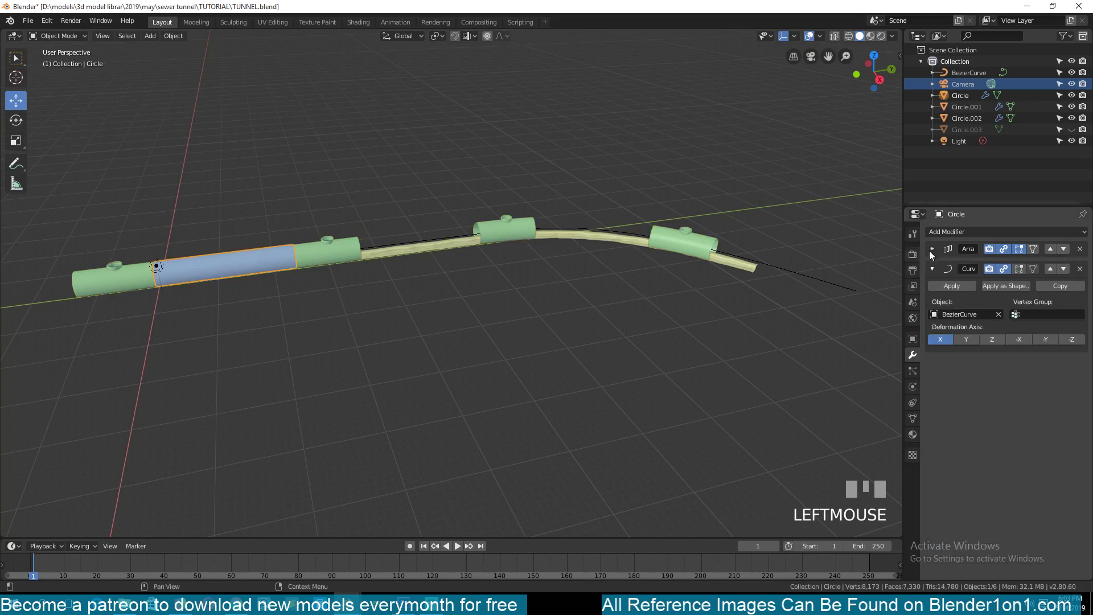
left_click(934, 250)
left_click(1047, 267)
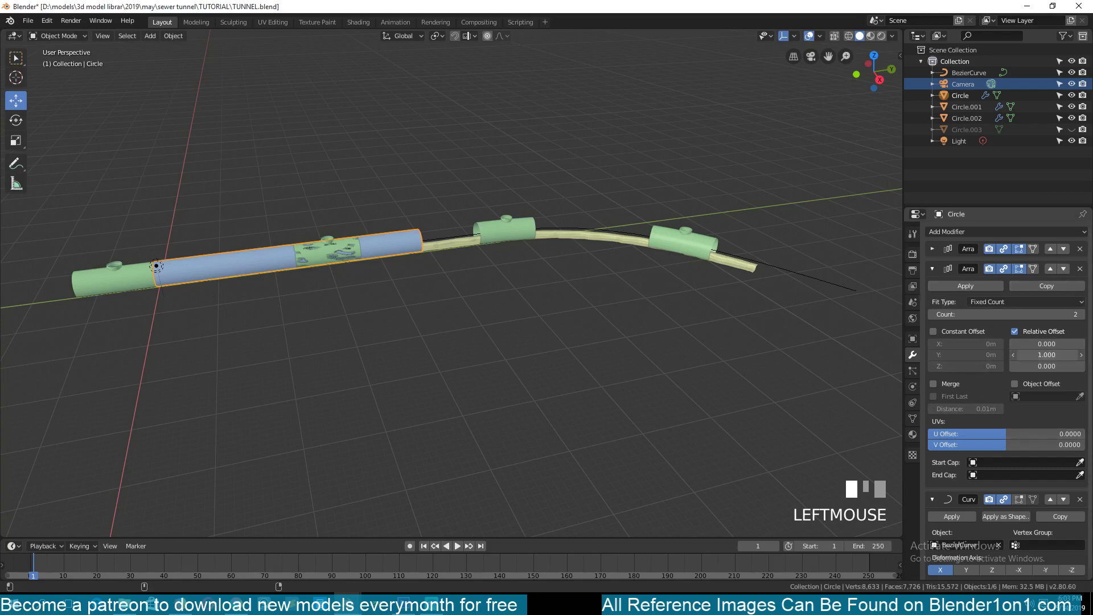
left_click_drag(1047, 354, 1076, 355, "shift")
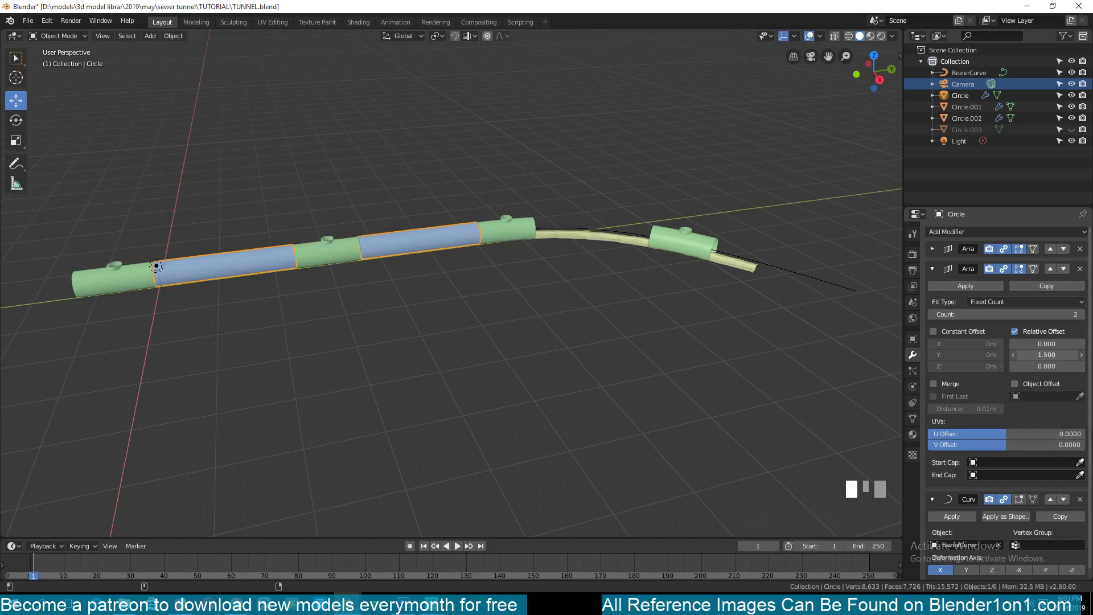
Toggle the viewport display of the blue tunnel's two Array modifiers off and on to compare what each contributes.
key("alt+a")
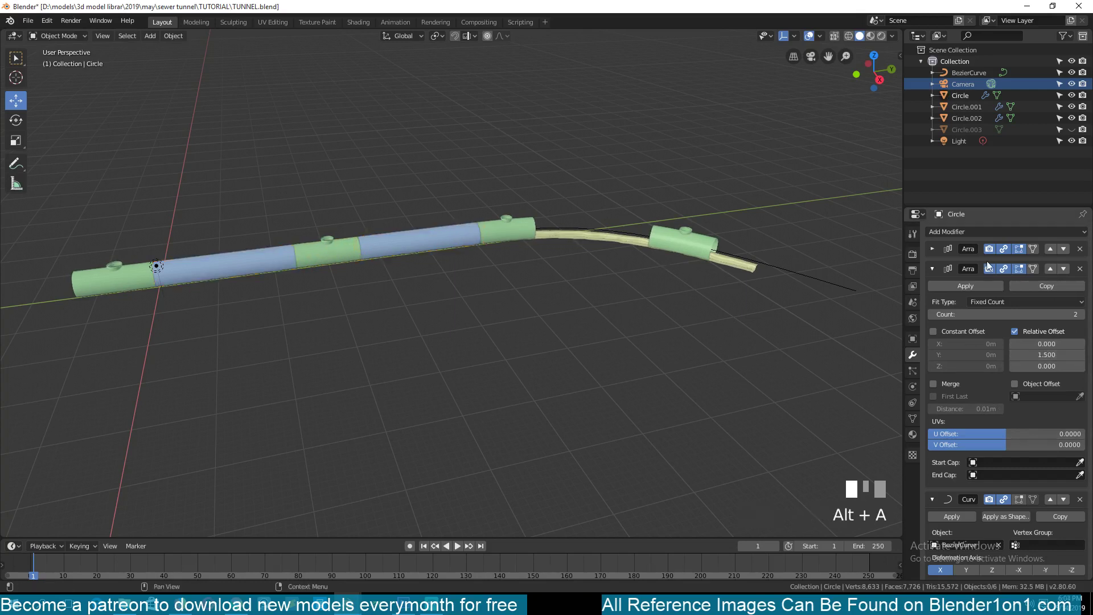
left_click(933, 269)
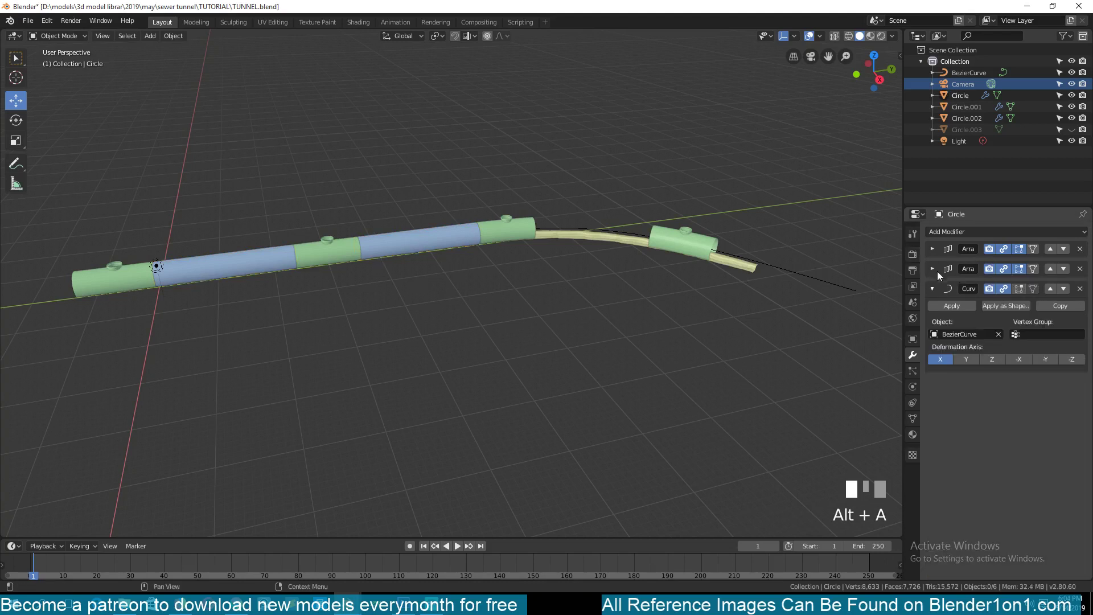
left_click(1004, 269)
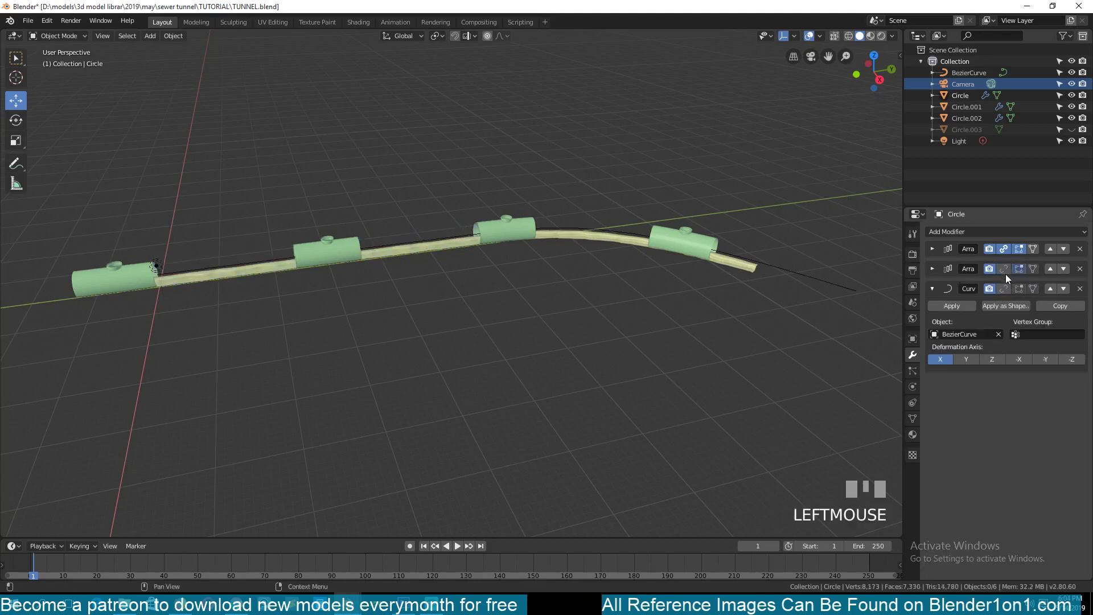
left_click(1004, 289)
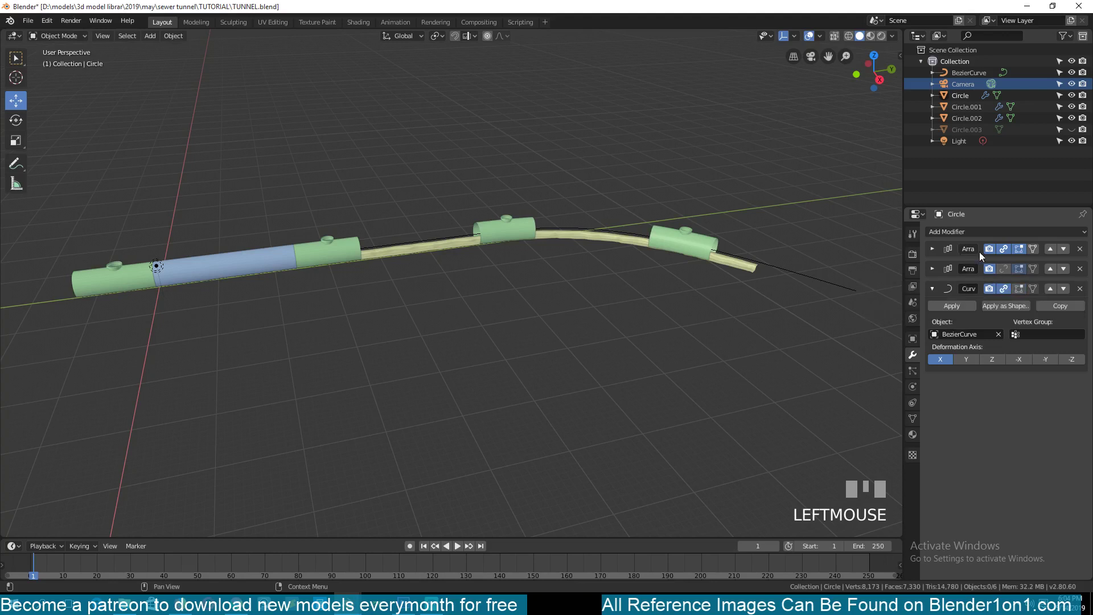
left_click(1003, 250)
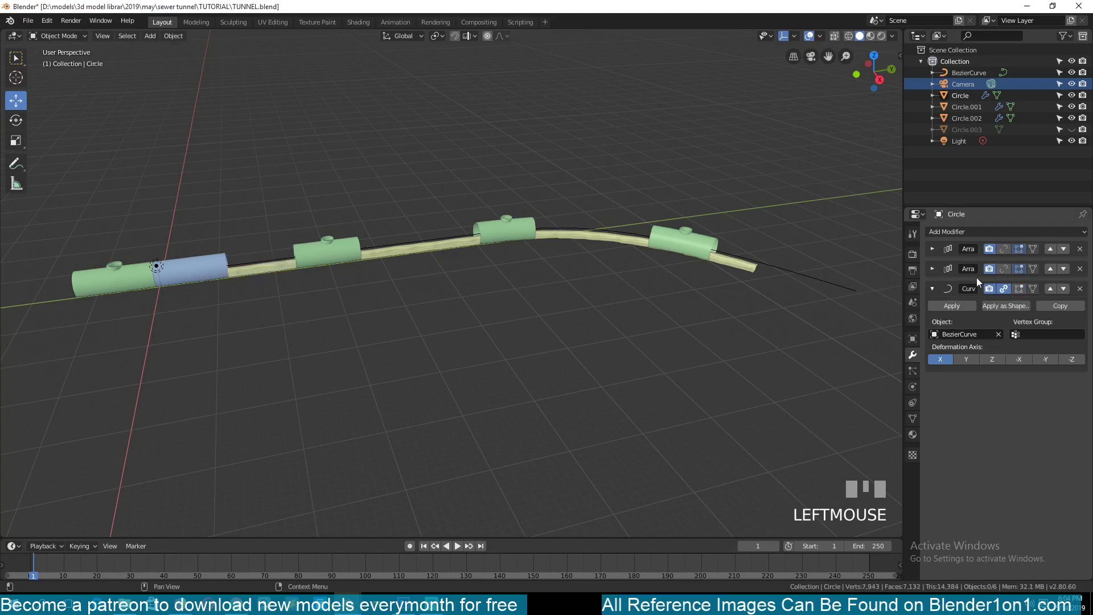
left_click(1004, 250)
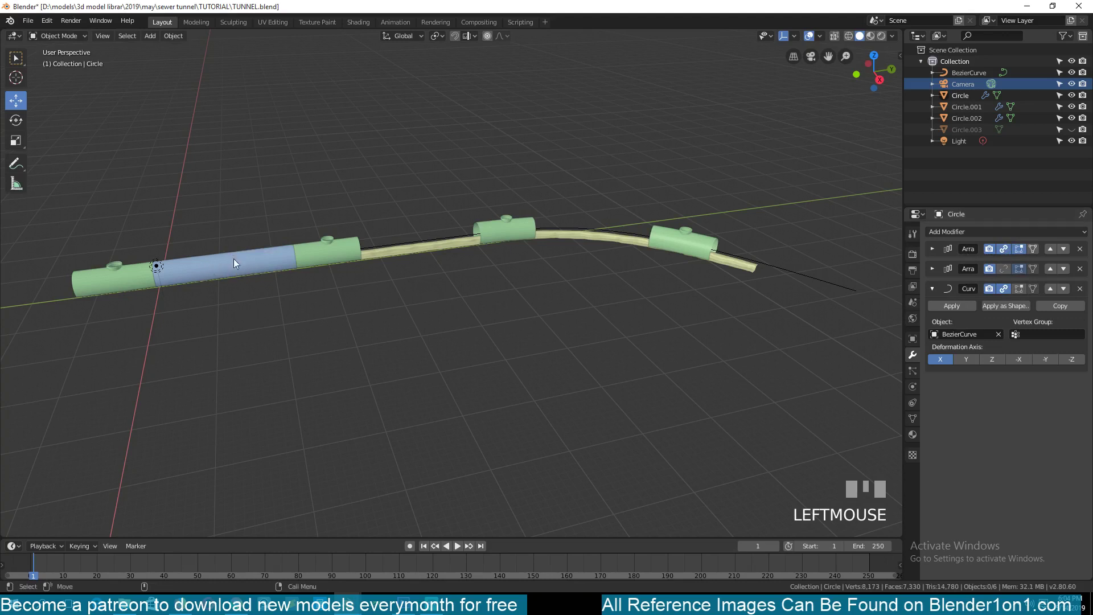
left_click(1005, 268)
Set the count of the blue tunnel's second Array modifier to 4.
left_click(937, 268)
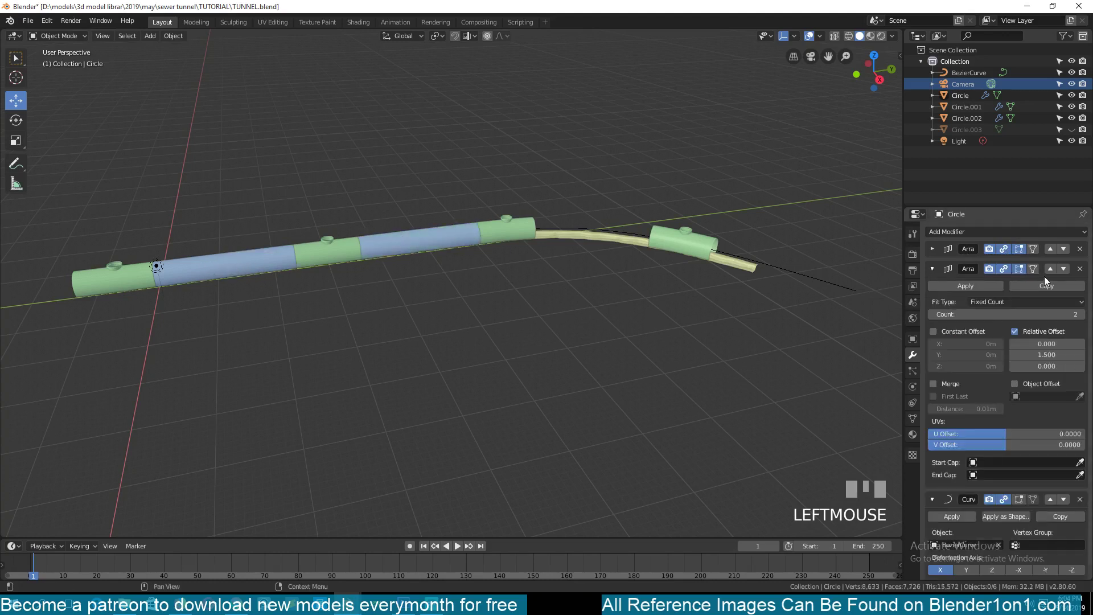
left_click(1082, 314)
left_click(1084, 315)
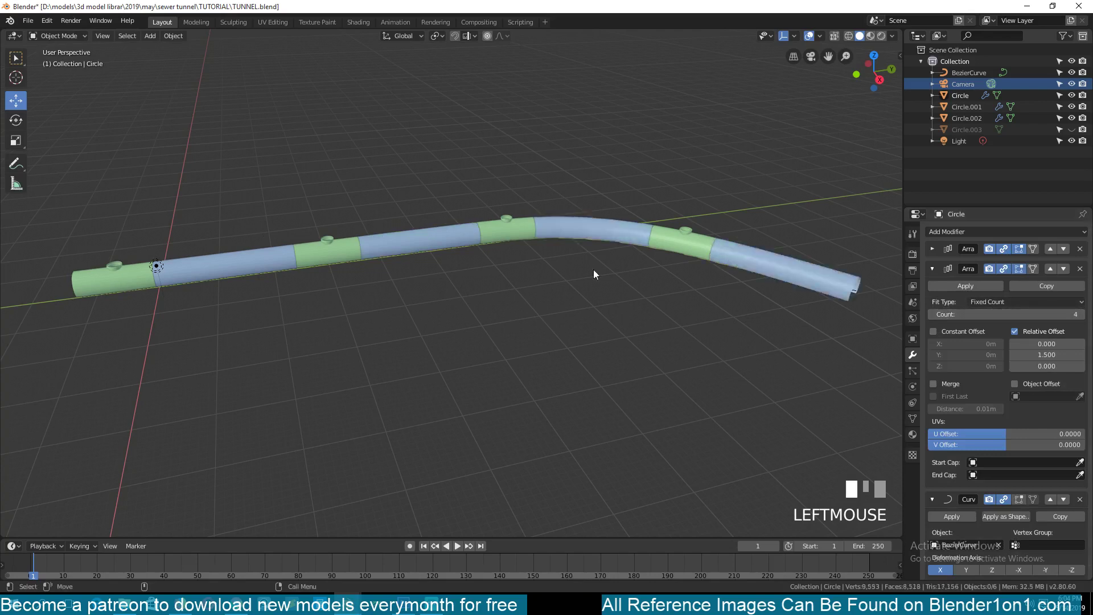
Examine the assembled tunnel from its open end and from inside, including the joints between wall sections and the floor.
scroll(436, 278, "down", 3)
key("grave")
mouse_move(511, 276)
middle_mouse_down()
mouse_move(443, 237)
mouse_move(446, 296)
mouse_move(513, 256)
mouse_move(499, 265)
middle_mouse_up()
scroll(447, 258, "up", 5)
scroll(446, 296, "up", 5)
scroll(477, 281, "down", 5)
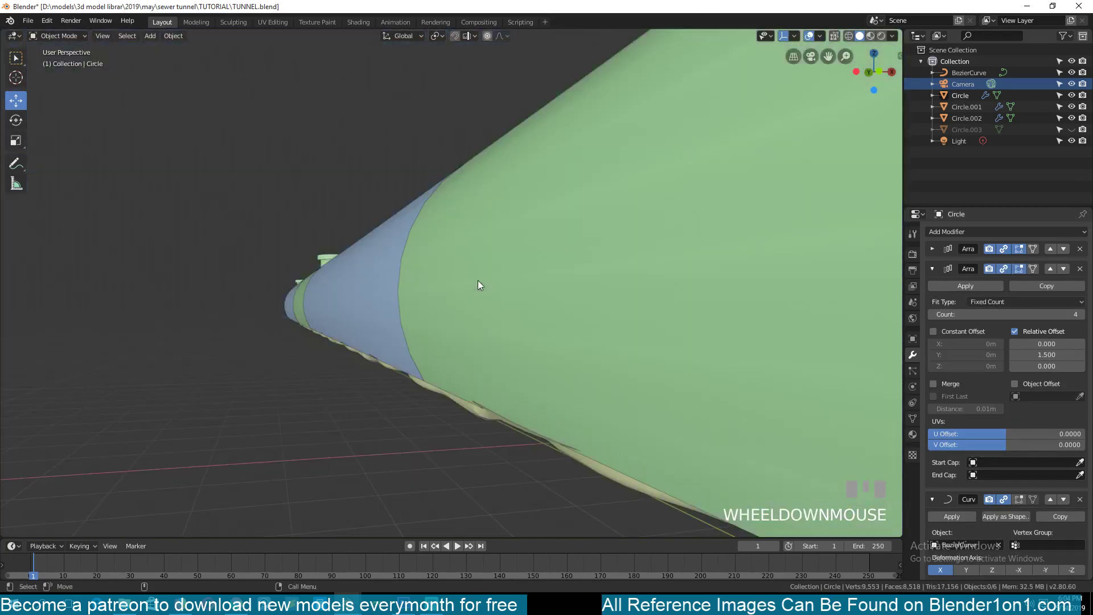
key("grave")
scroll(429, 320, "down", 5)
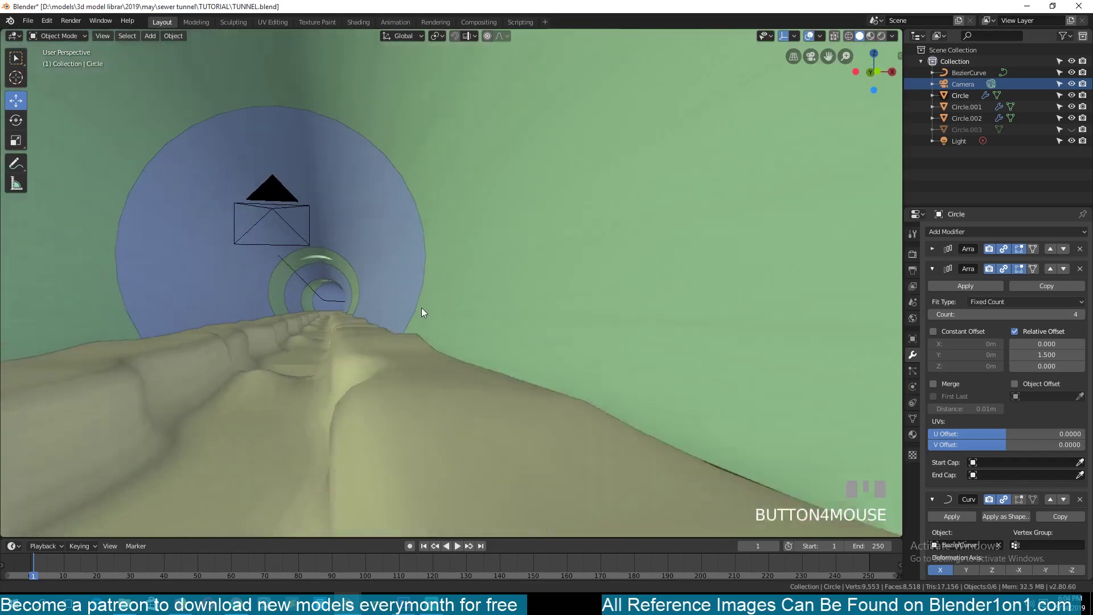
Switch to the Blender window that holds the finished sewer tunnel file.
left_click(236, 603)
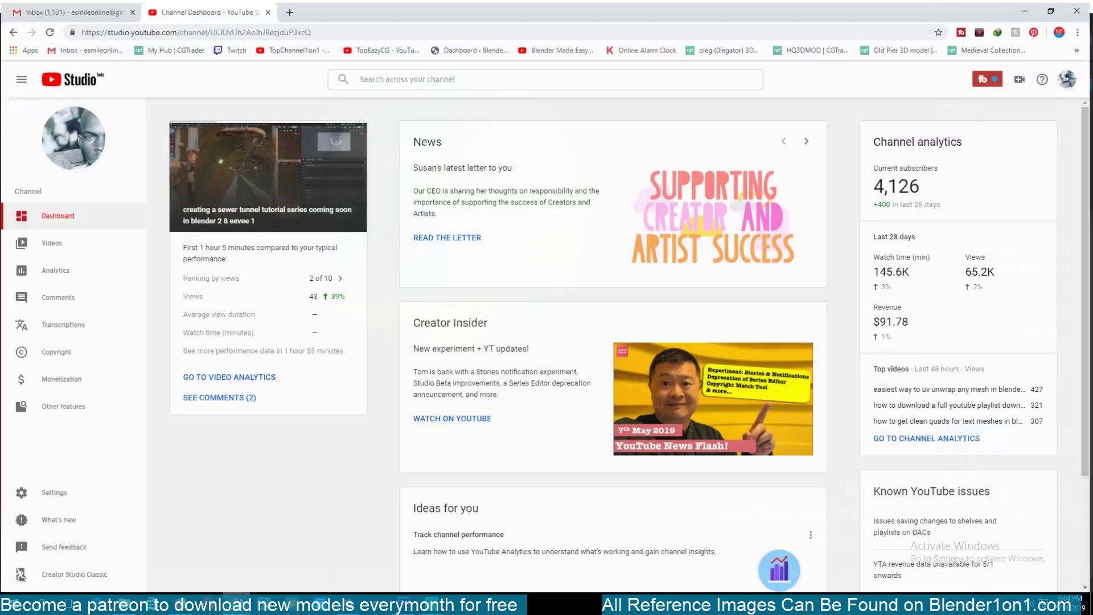
left_click(1028, 5)
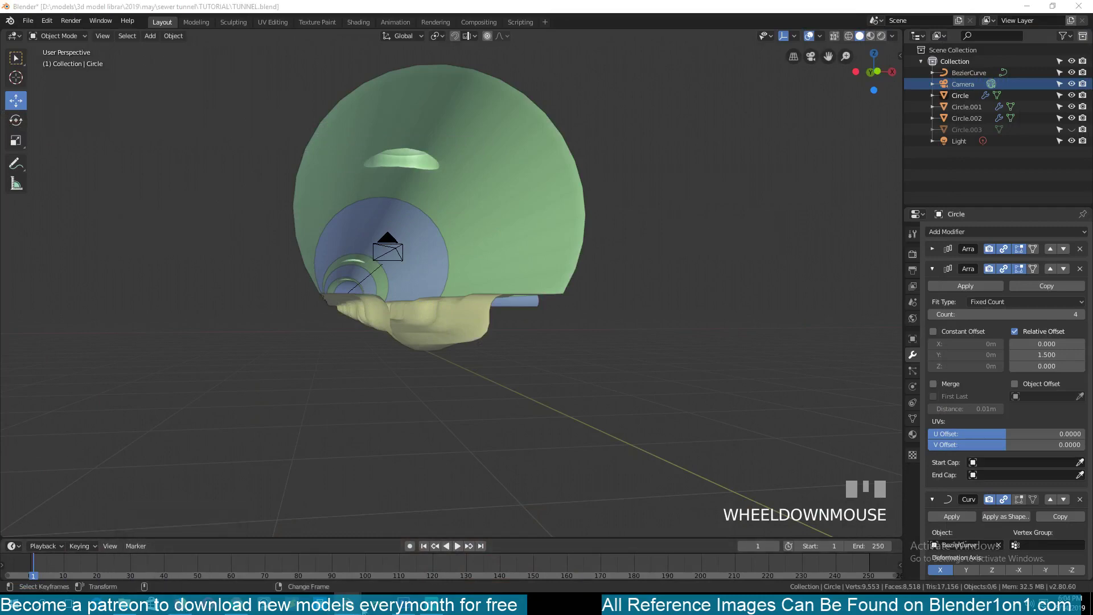
left_click(360, 578)
left_click(350, 603)
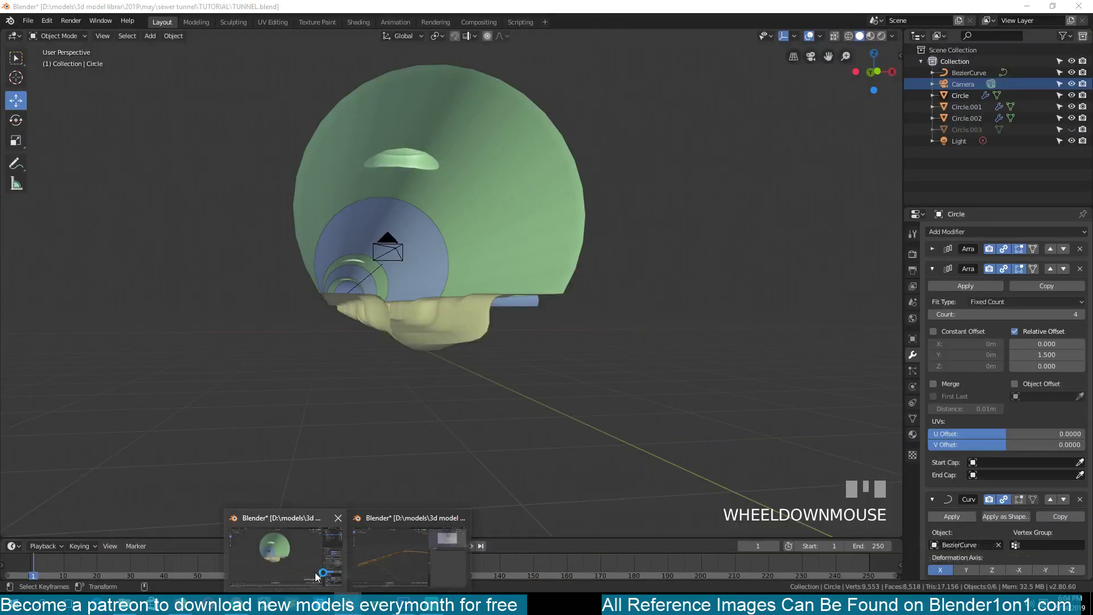
left_click(388, 562)
Examine the finished tunnel's floor and brick wall sections from outside and from inside.
middle_click_drag(302, 394, 462, 373, "shift")
left_click(401, 336)
key("KP_Decimal")
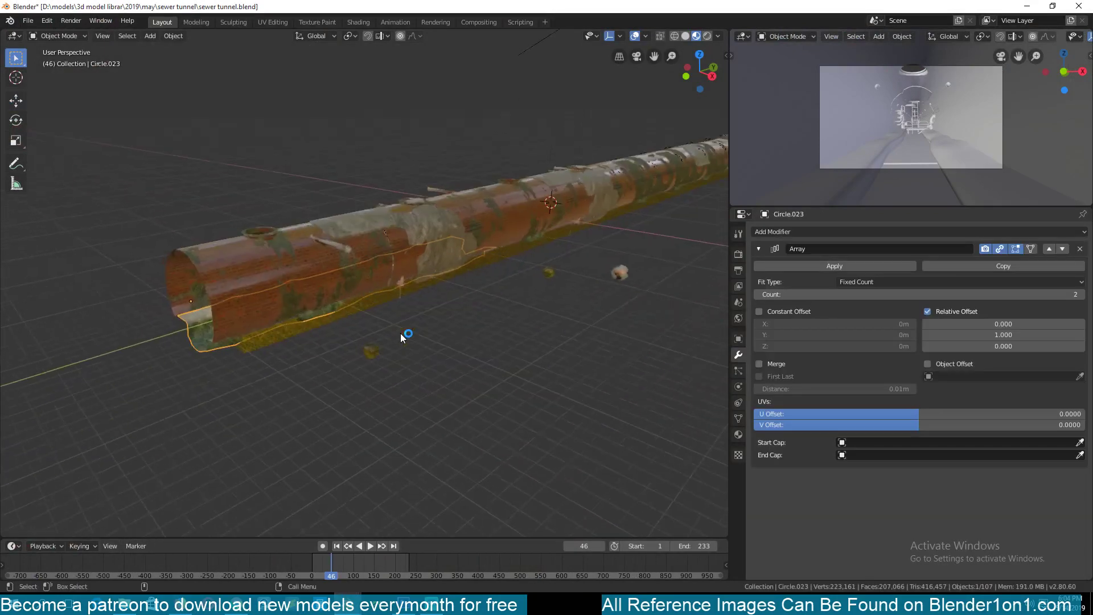
middle_click_drag(401, 333, 418, 211)
scroll(490, 272, "up", 2)
left_click(329, 116)
middle_click_drag(330, 117, 384, 262)
left_click(566, 198)
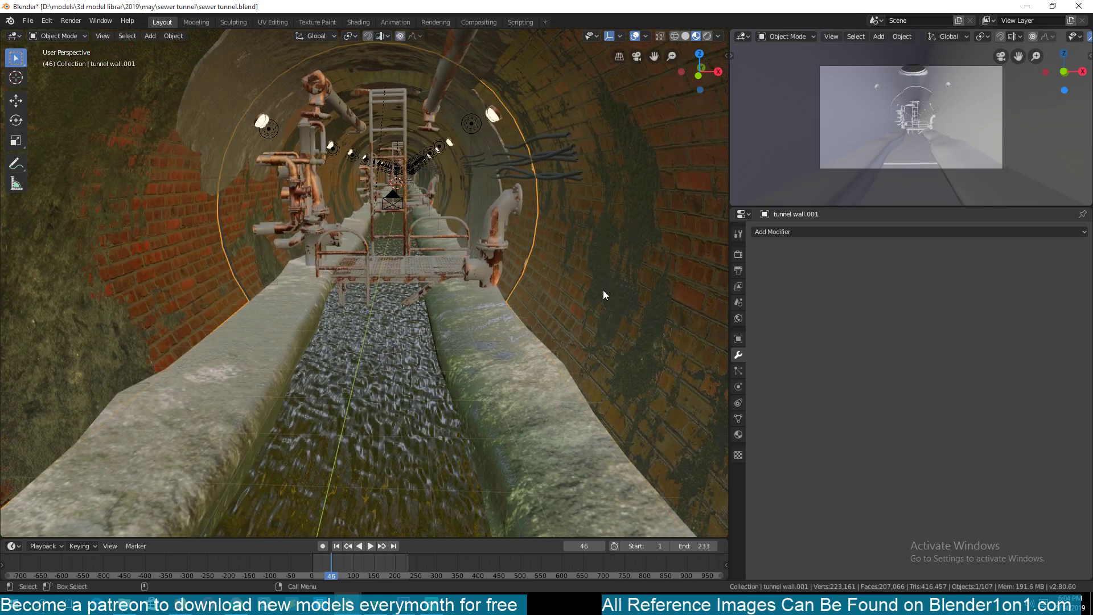
middle_click_drag(425, 111, 276, 104)
left_click(211, 131)
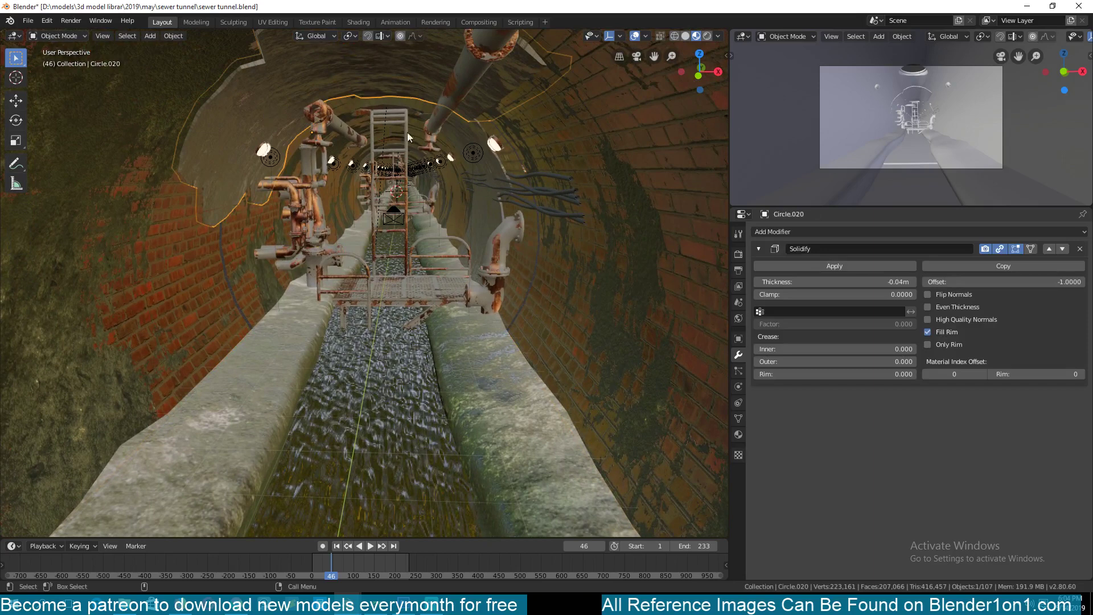
key("g")
key("y")
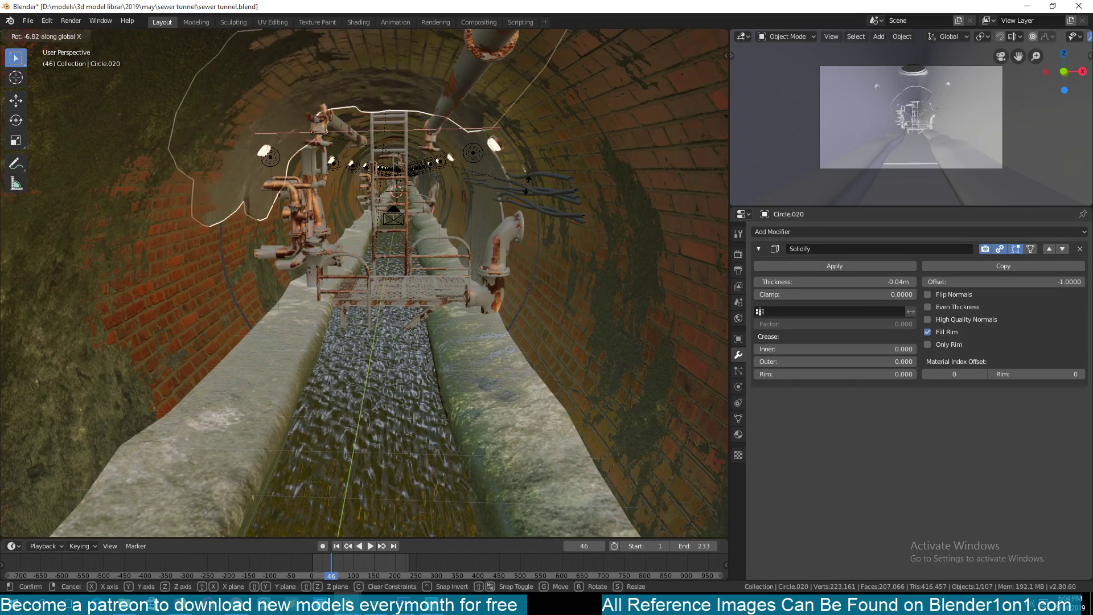
right_click(529, 179)
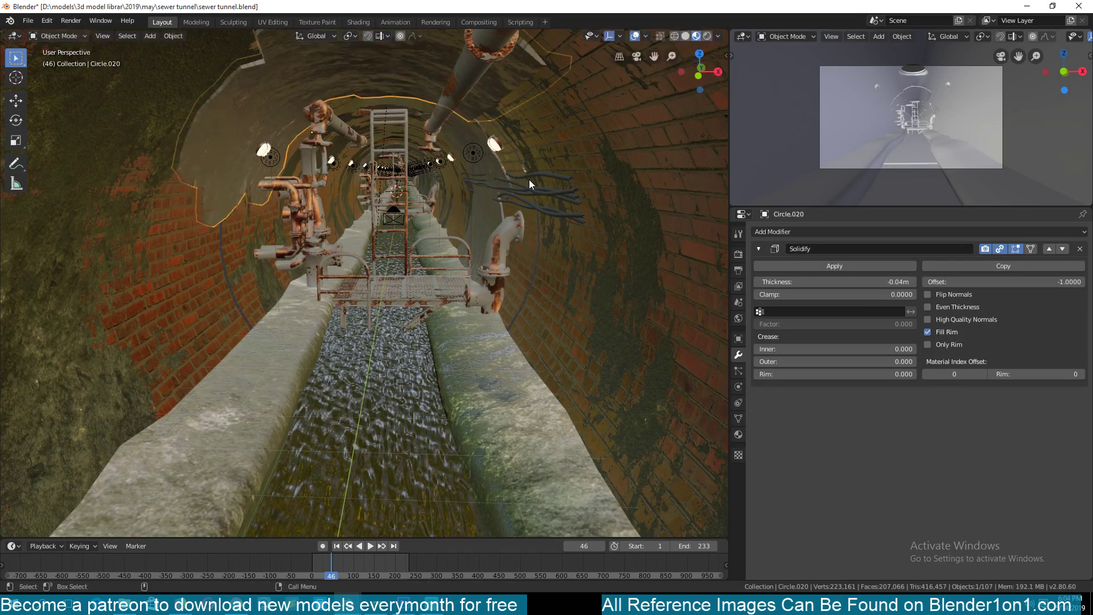
key("g")
key("Escape")
Examine the separate plaster patches on the tunnel walls one by one, ending with the Circle.008 patch selected.
left_click(490, 214)
left_click(477, 216)
left_click(479, 221)
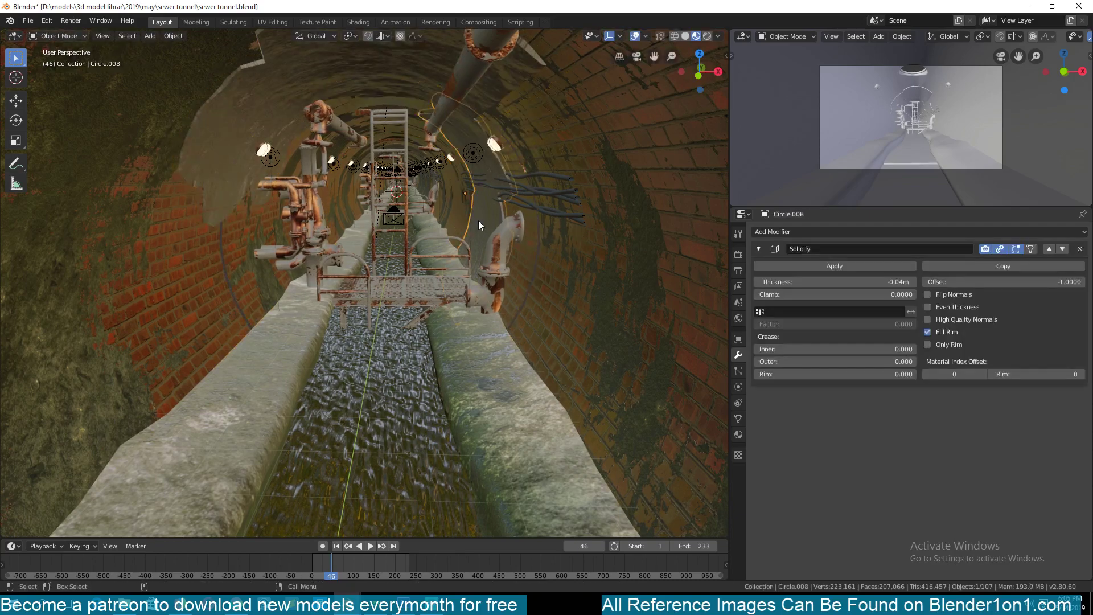
scroll(478, 222, "up", 3)
scroll(470, 262, "up", 2)
left_click(405, 142)
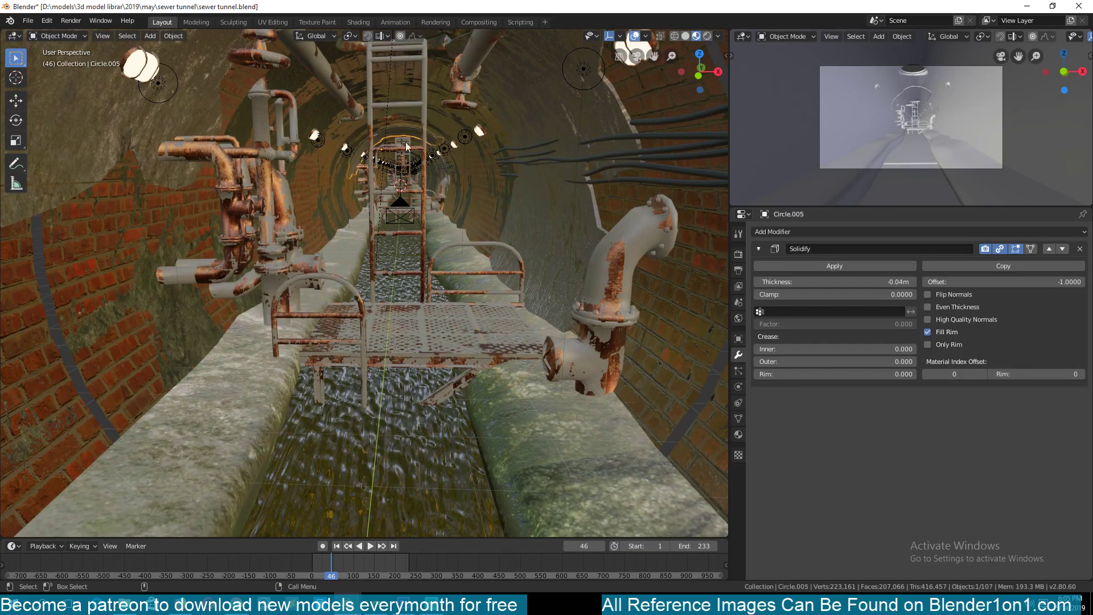
left_click(439, 165)
left_click(435, 168)
left_click(551, 210)
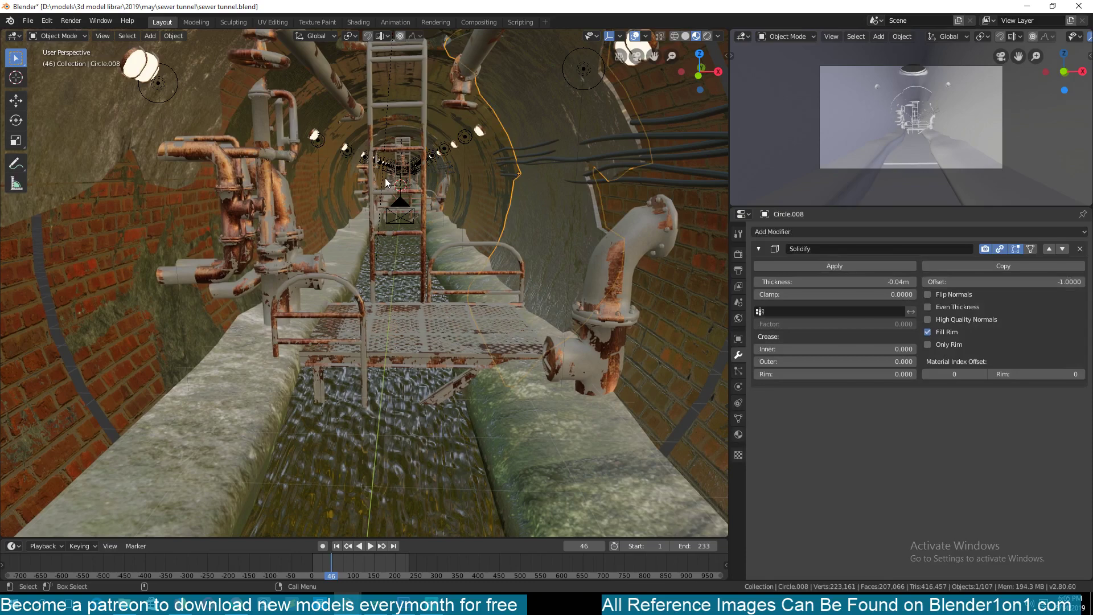
Set the pivot point to the 3D cursor and rotate the selected wall patch about -2.8° around global Y.
scroll(501, 221, "down", 3)
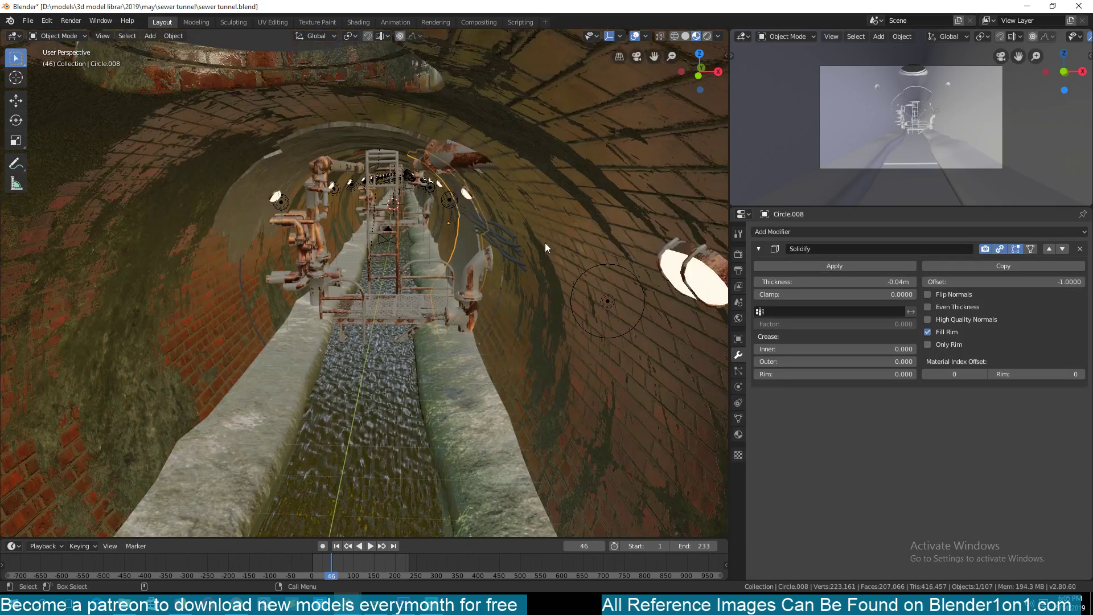
key("period")
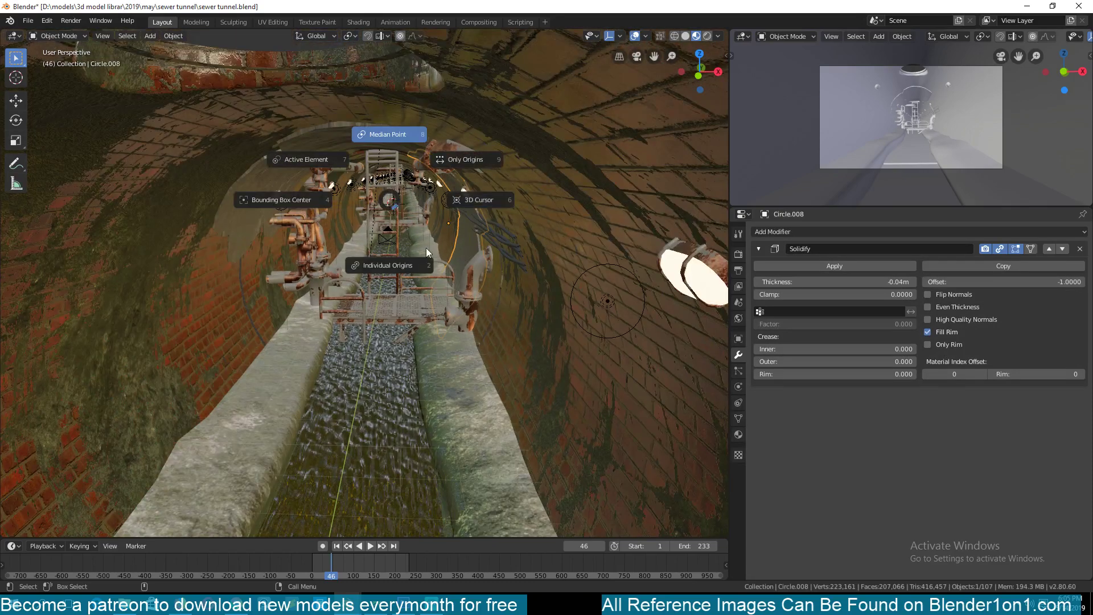
left_click(471, 199)
key("r")
key("y")
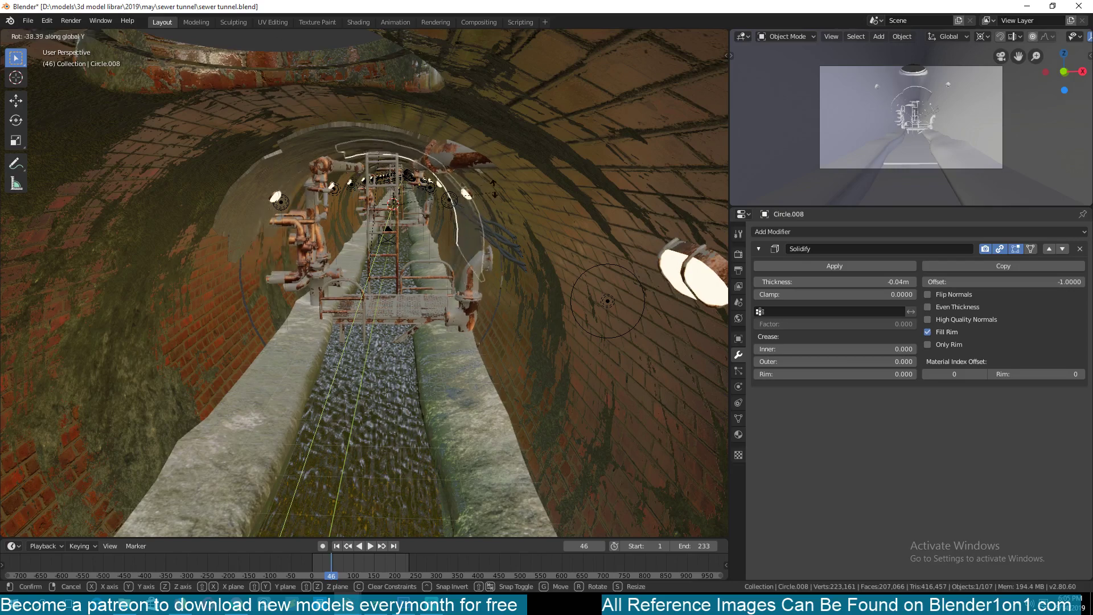
left_click(483, 276)
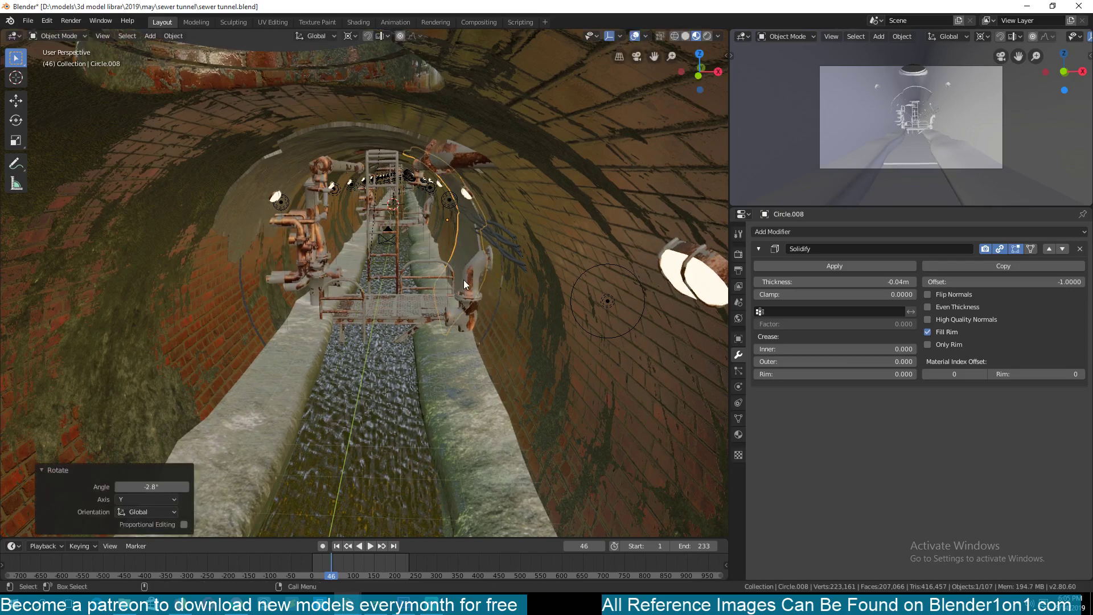
Move the wall patch about -16.4 m along global Y and deselect it.
key("g")
key("y")
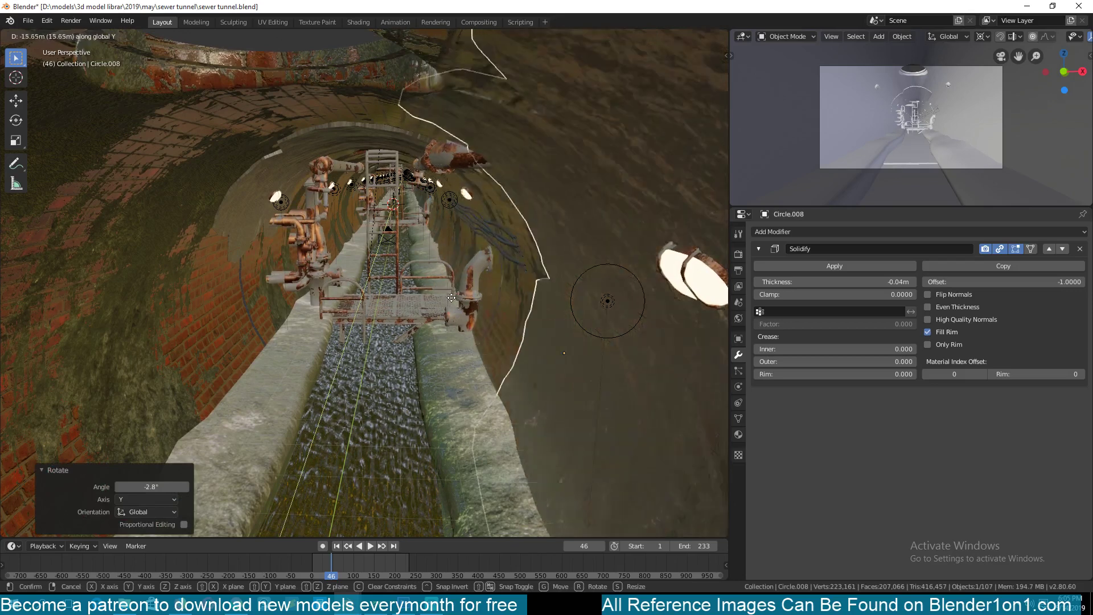
left_click(446, 293)
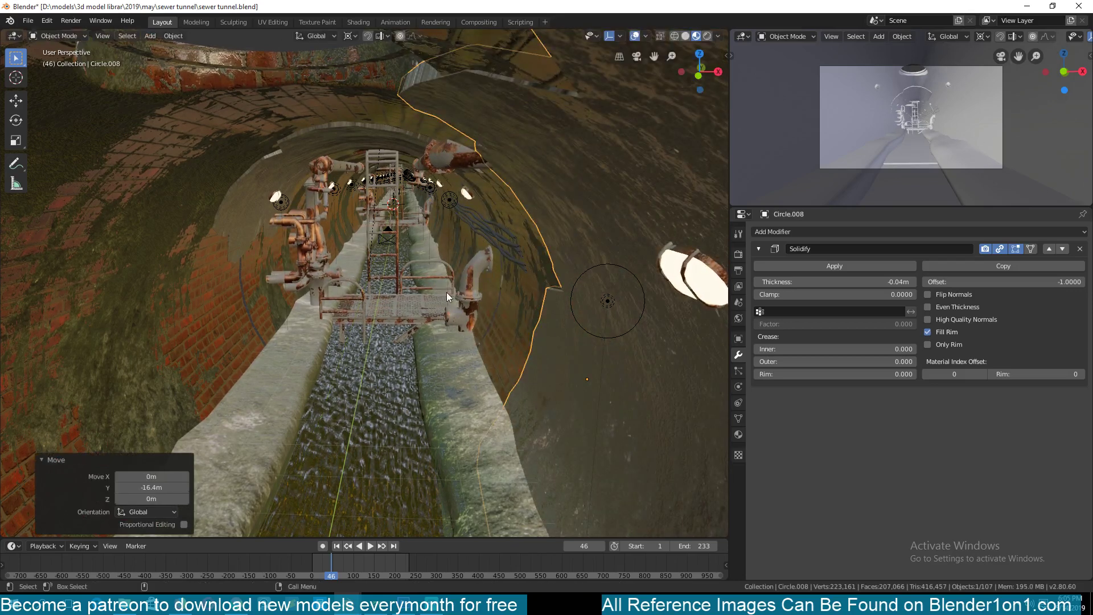
key("alt+a")
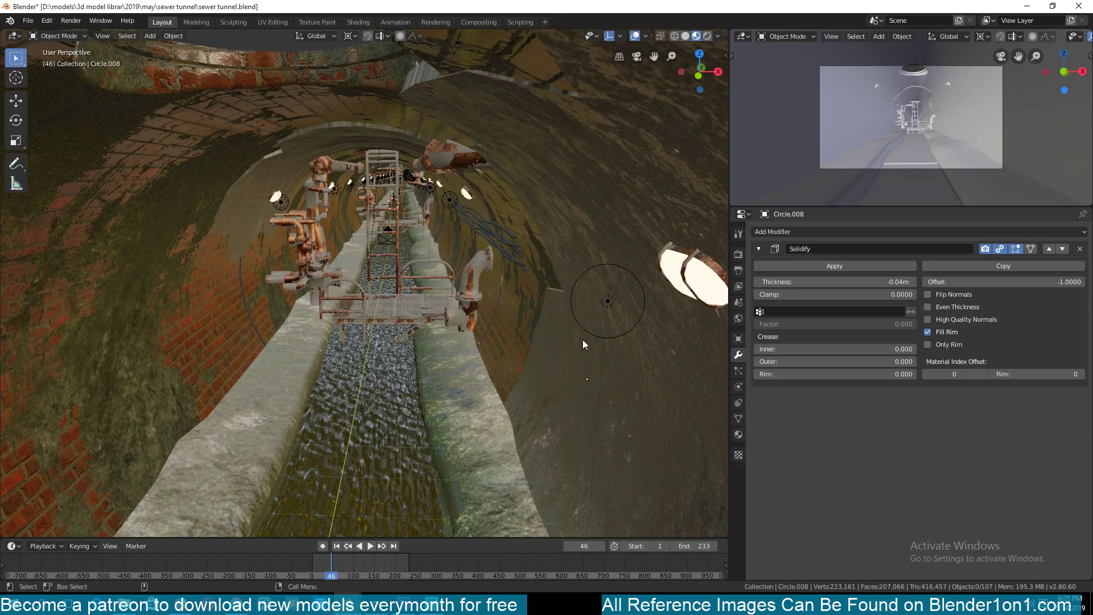
left_click(583, 339)
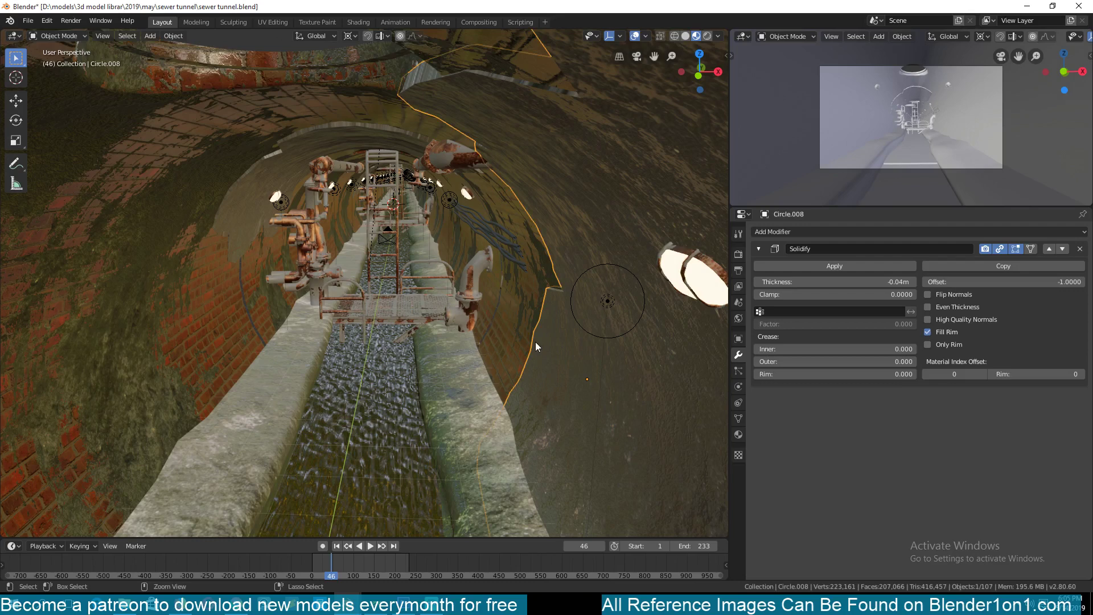
left_click(517, 346)
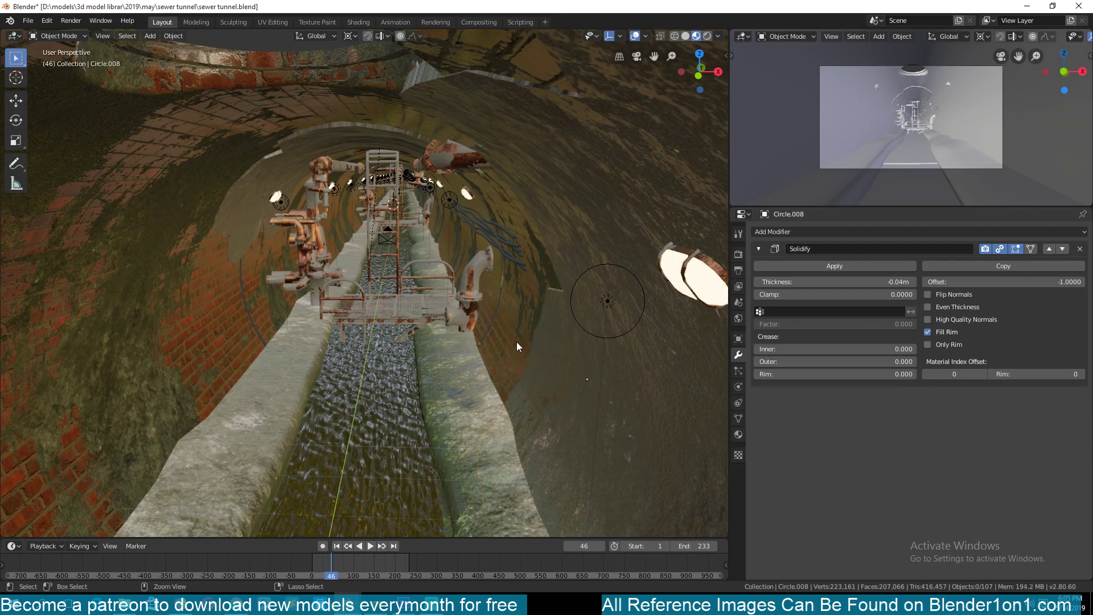